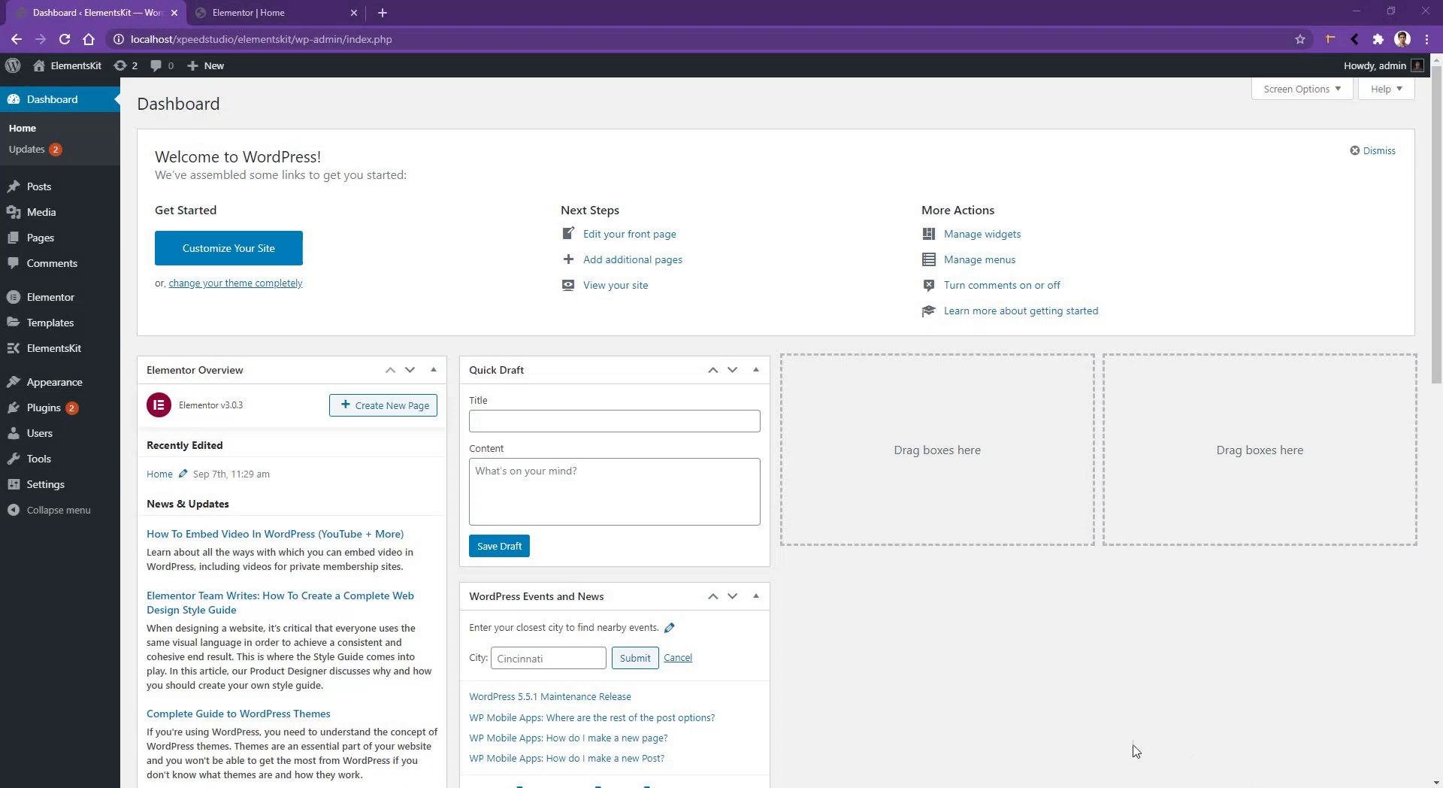
# Switch on the Facebook review widget in ElementsKit Elements and save the settings
pyautogui.click(45, 358)
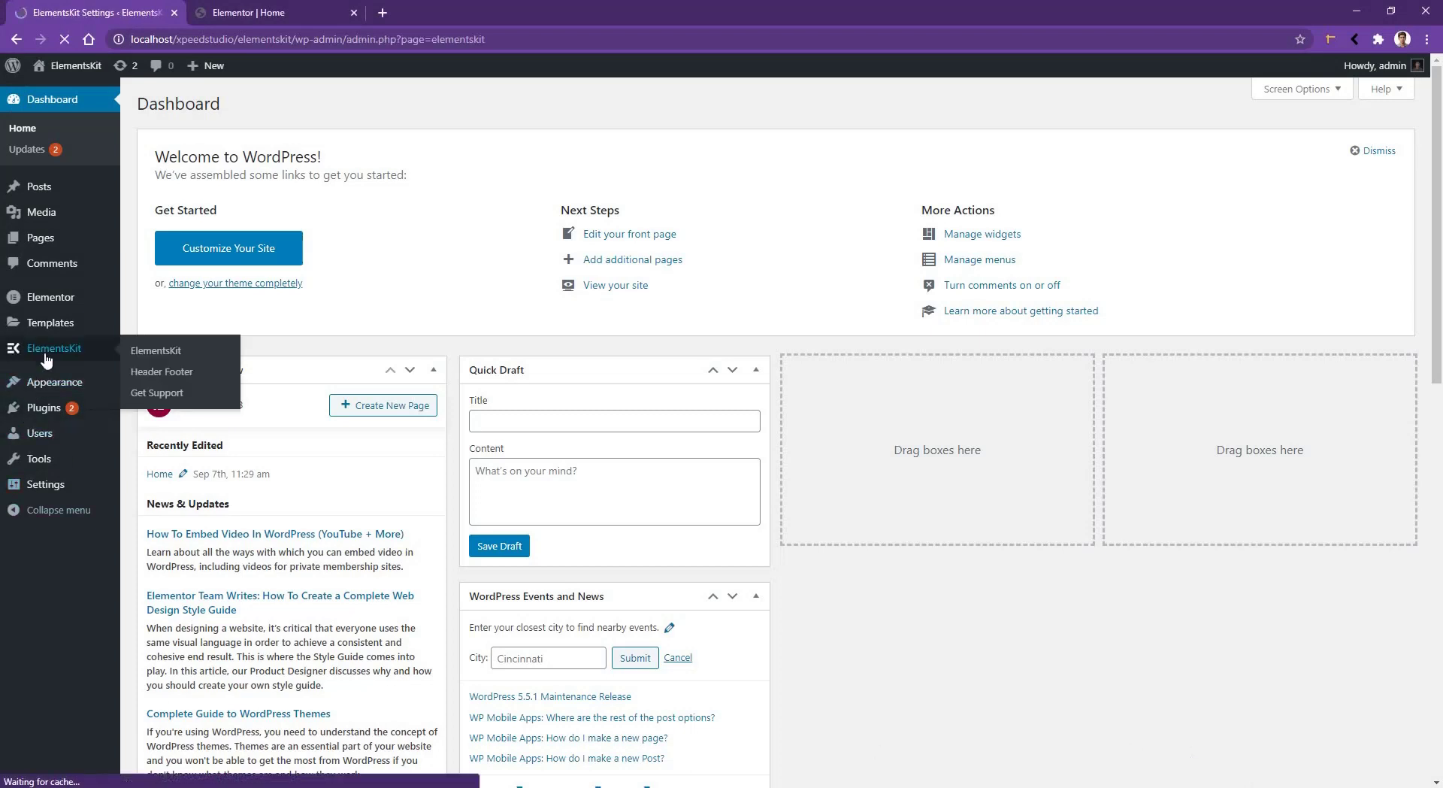
pyautogui.click(273, 292)
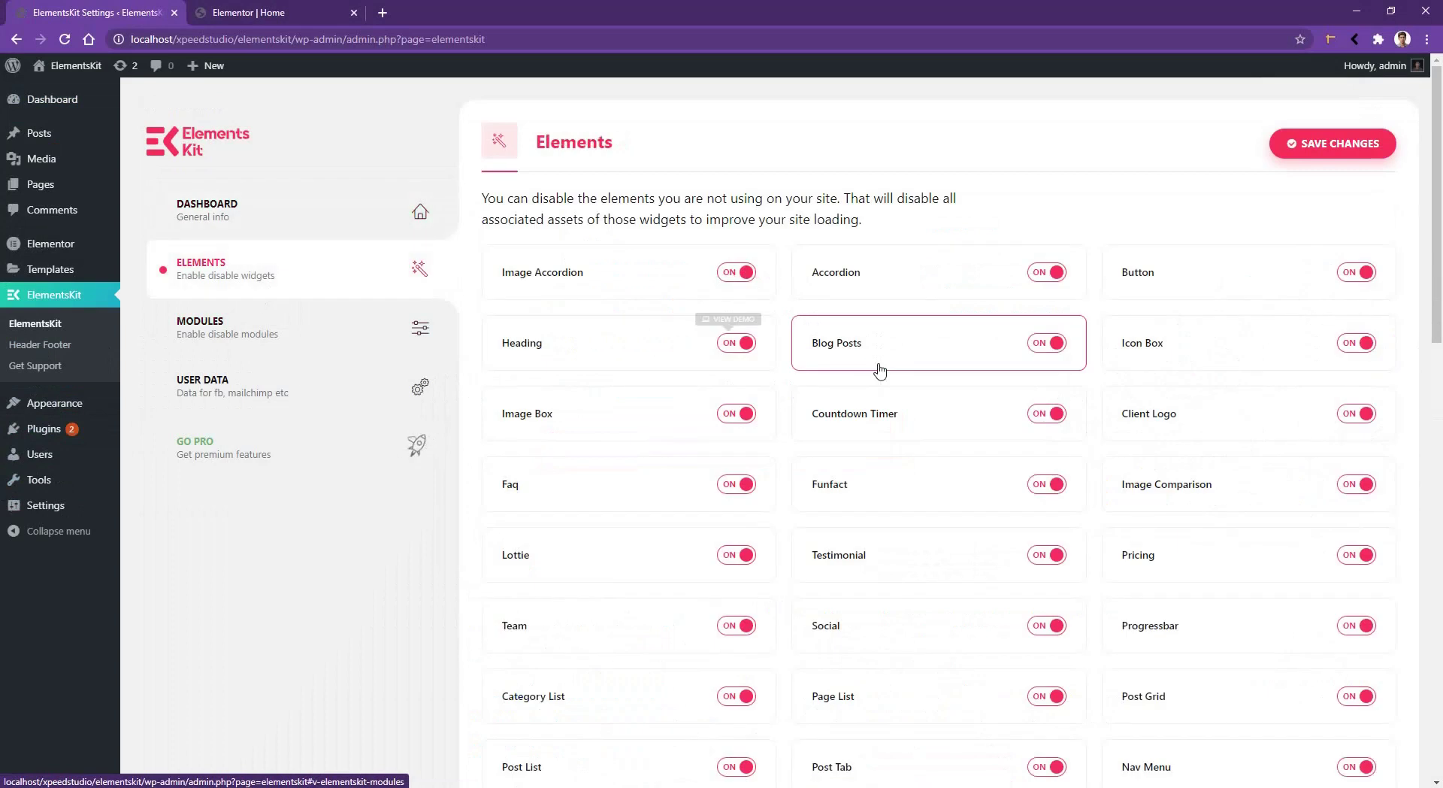
pyautogui.scroll(-15, 887, 368)
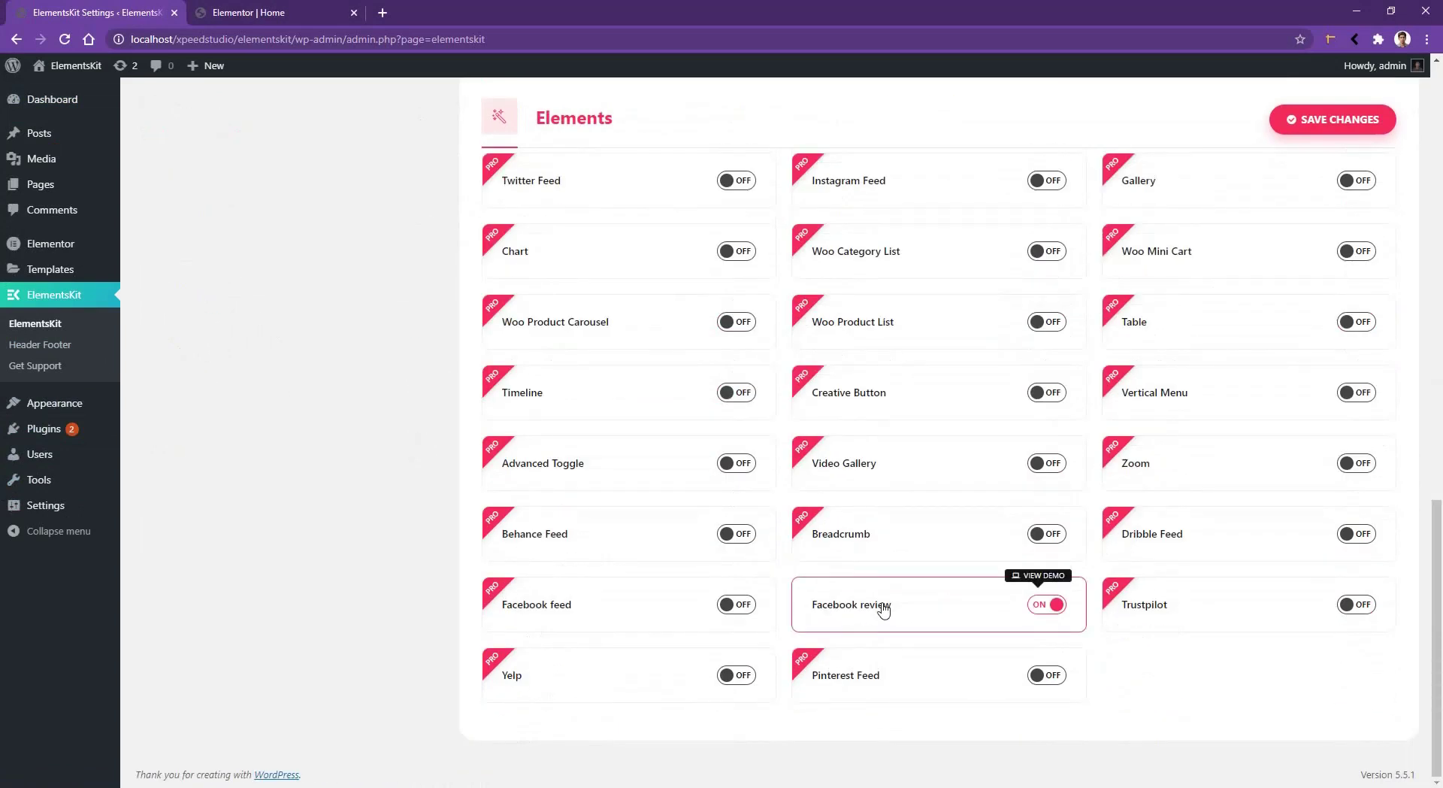
pyautogui.click(1043, 610)
pyautogui.click(1043, 610)
pyautogui.click(1351, 120)
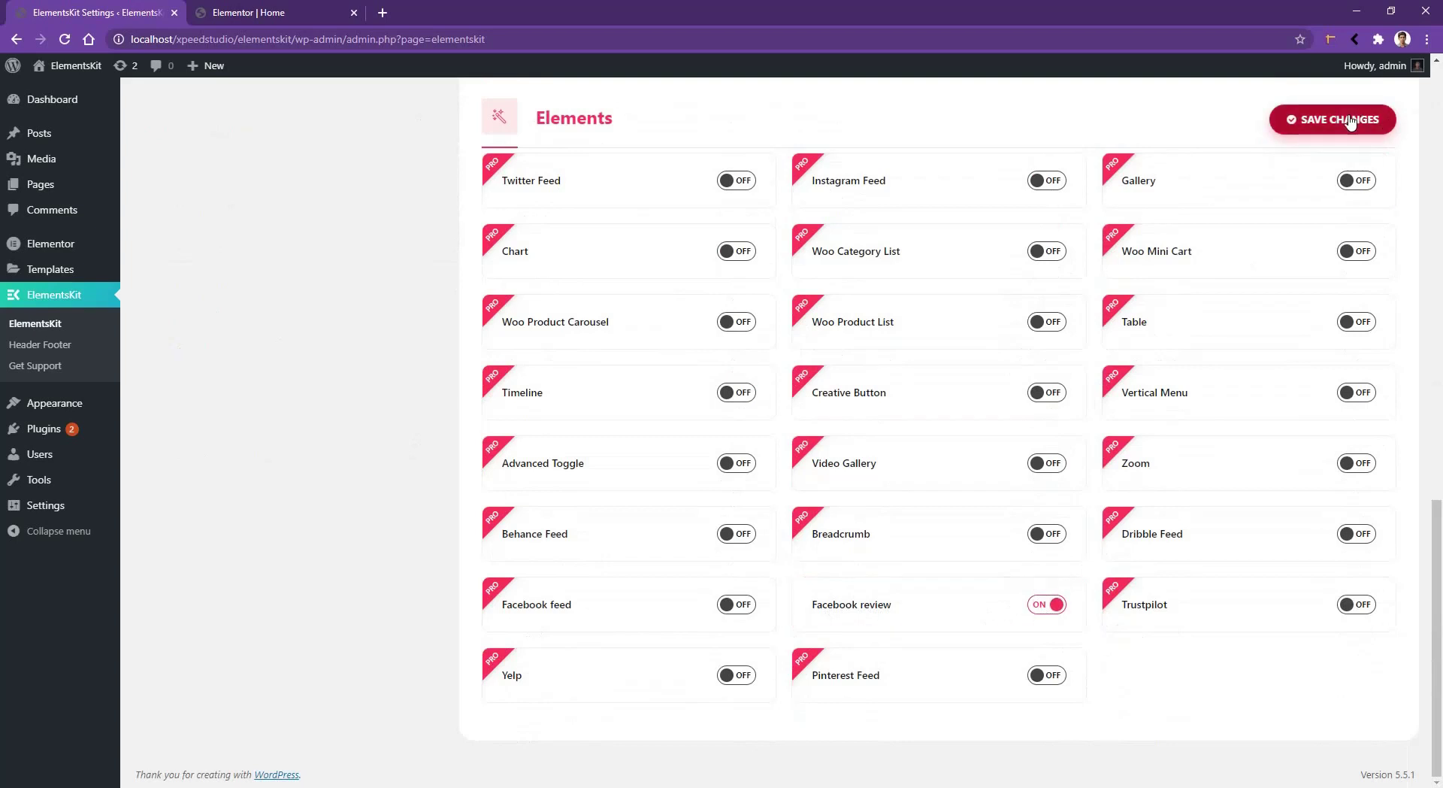
pyautogui.scroll(15, 647, 390)
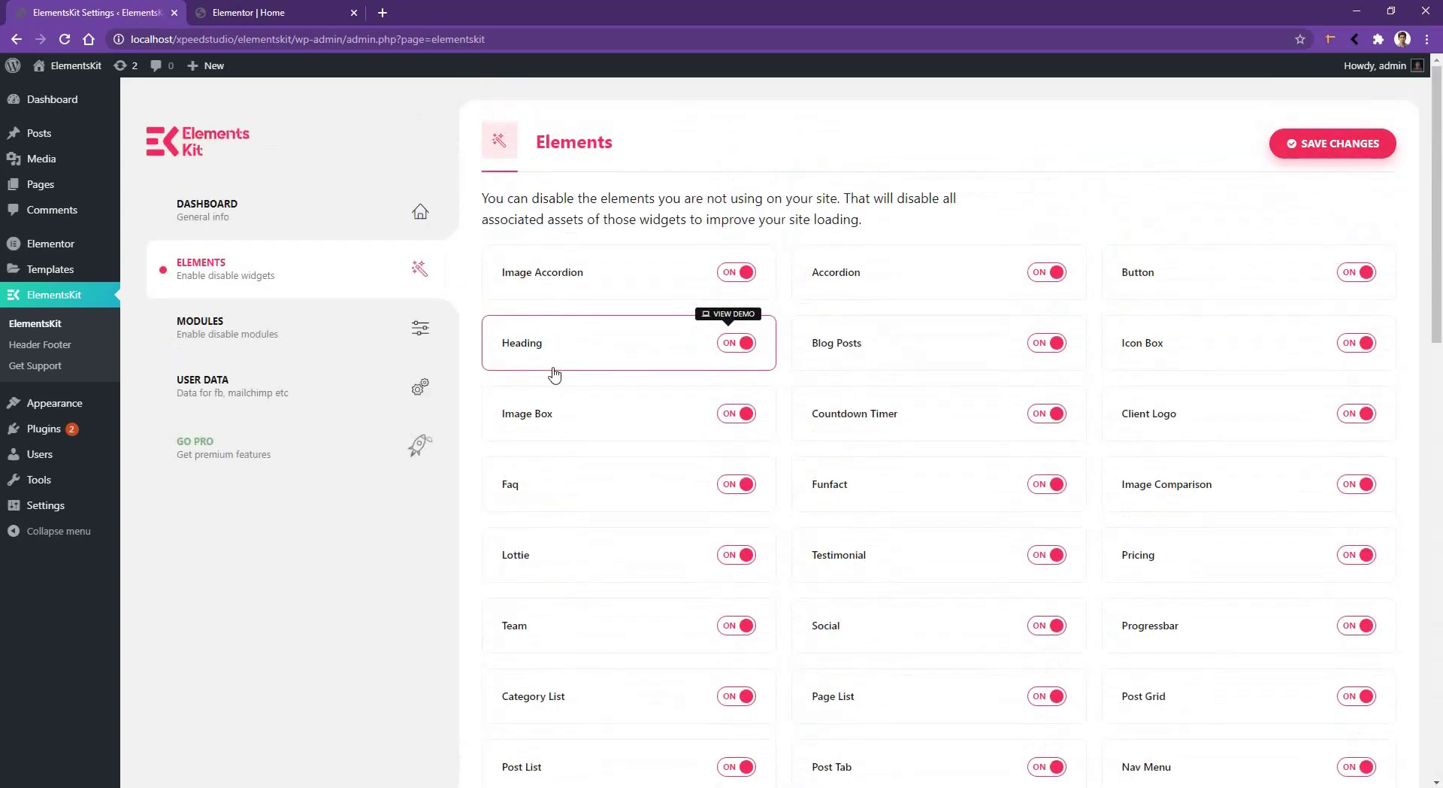
pyautogui.click(360, 388)
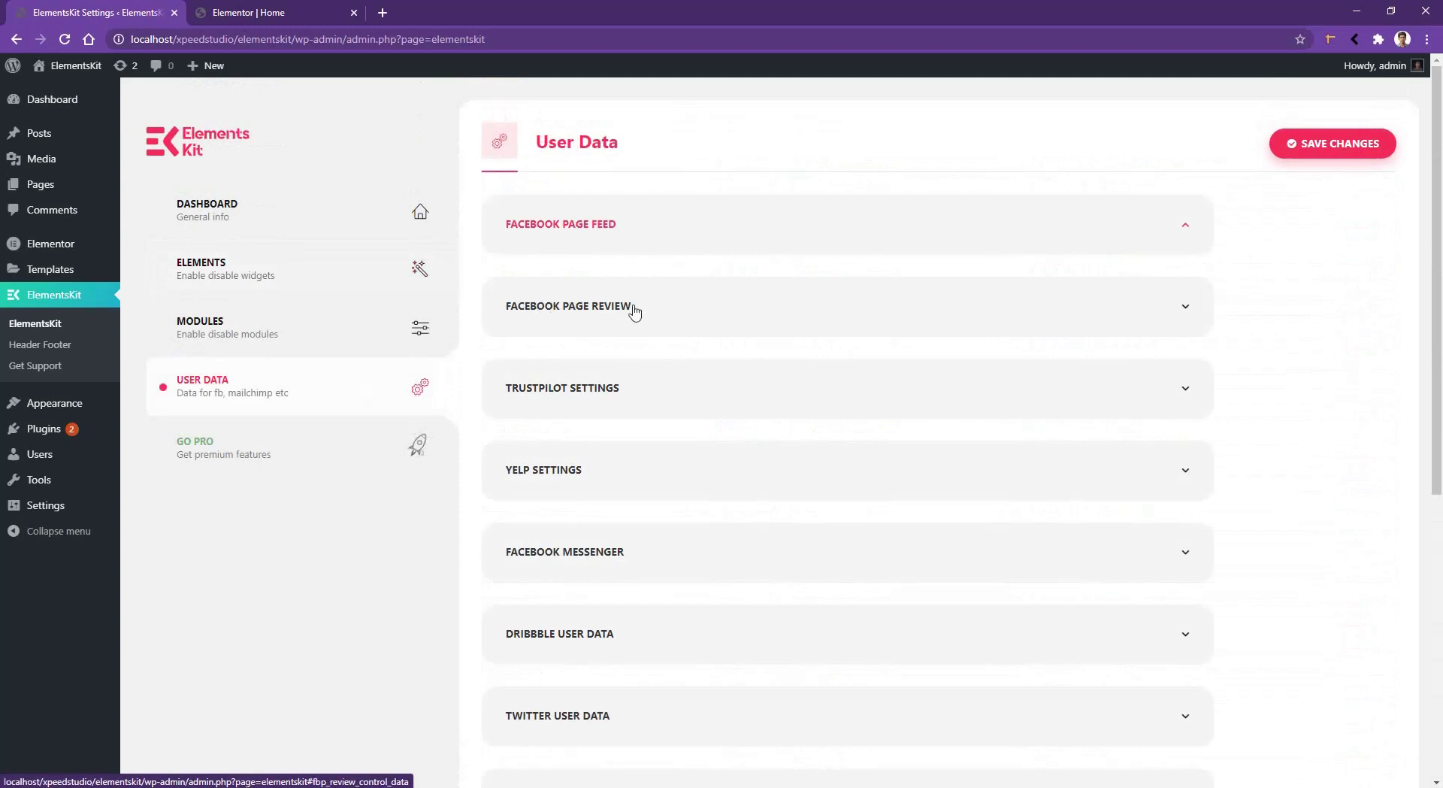
# Refresh the Facebook Page Review access token via the linked Facebook account and save it
pyautogui.click(589, 310)
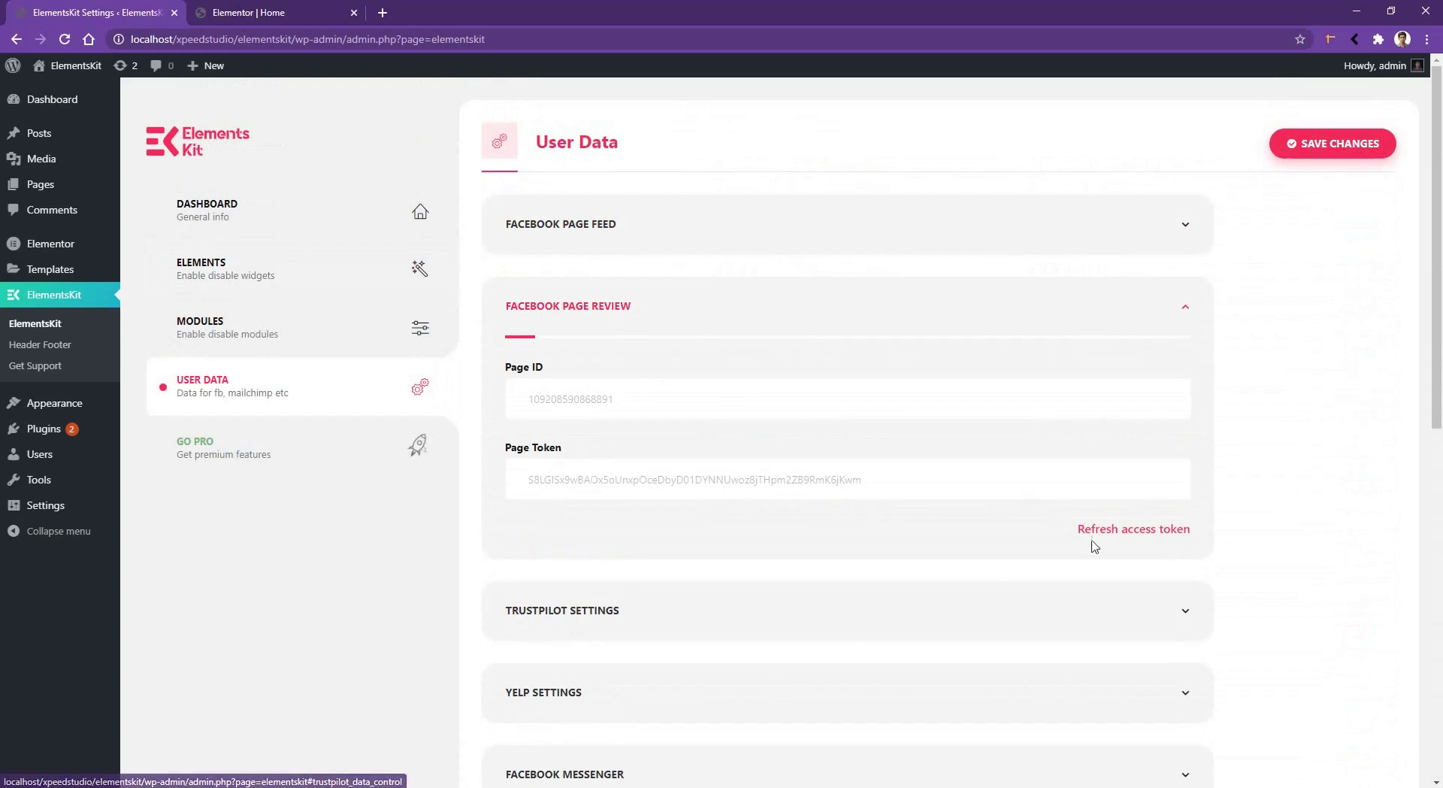
pyautogui.click(1133, 535)
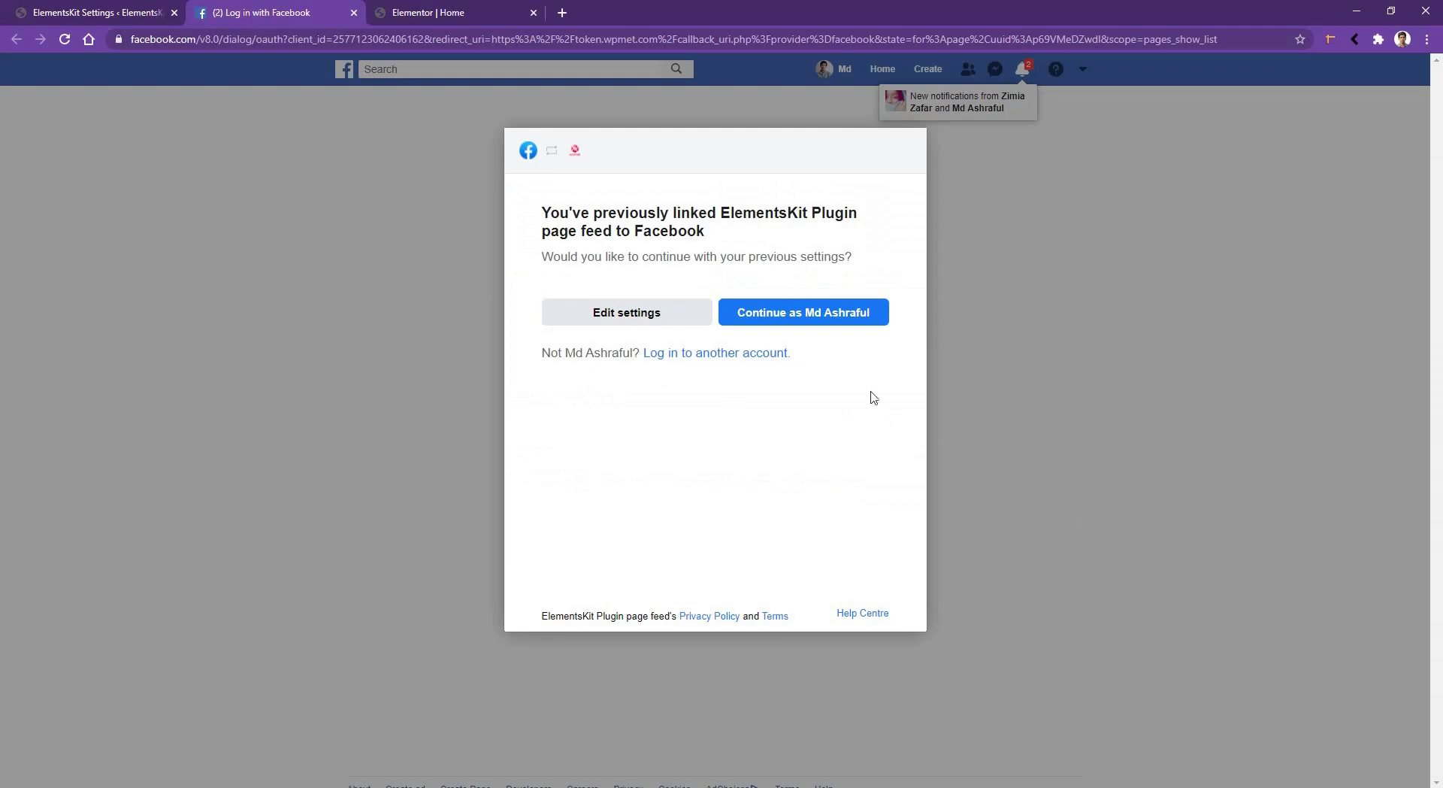
pyautogui.click(834, 315)
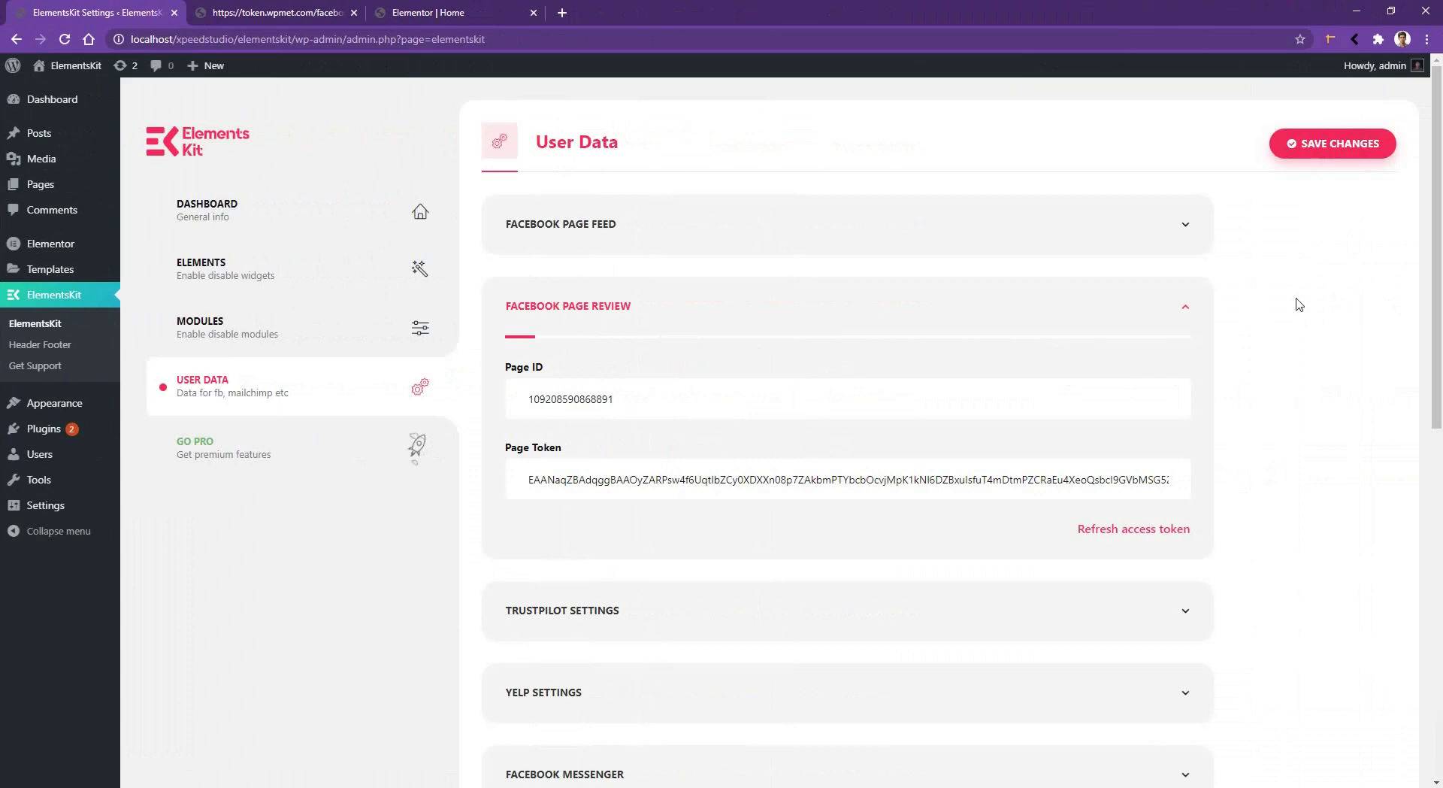
pyautogui.click(1342, 145)
# Search the Elementor widgets for 'ace' and drop the Facebook review widget into the empty section
pyautogui.click(464, 23)
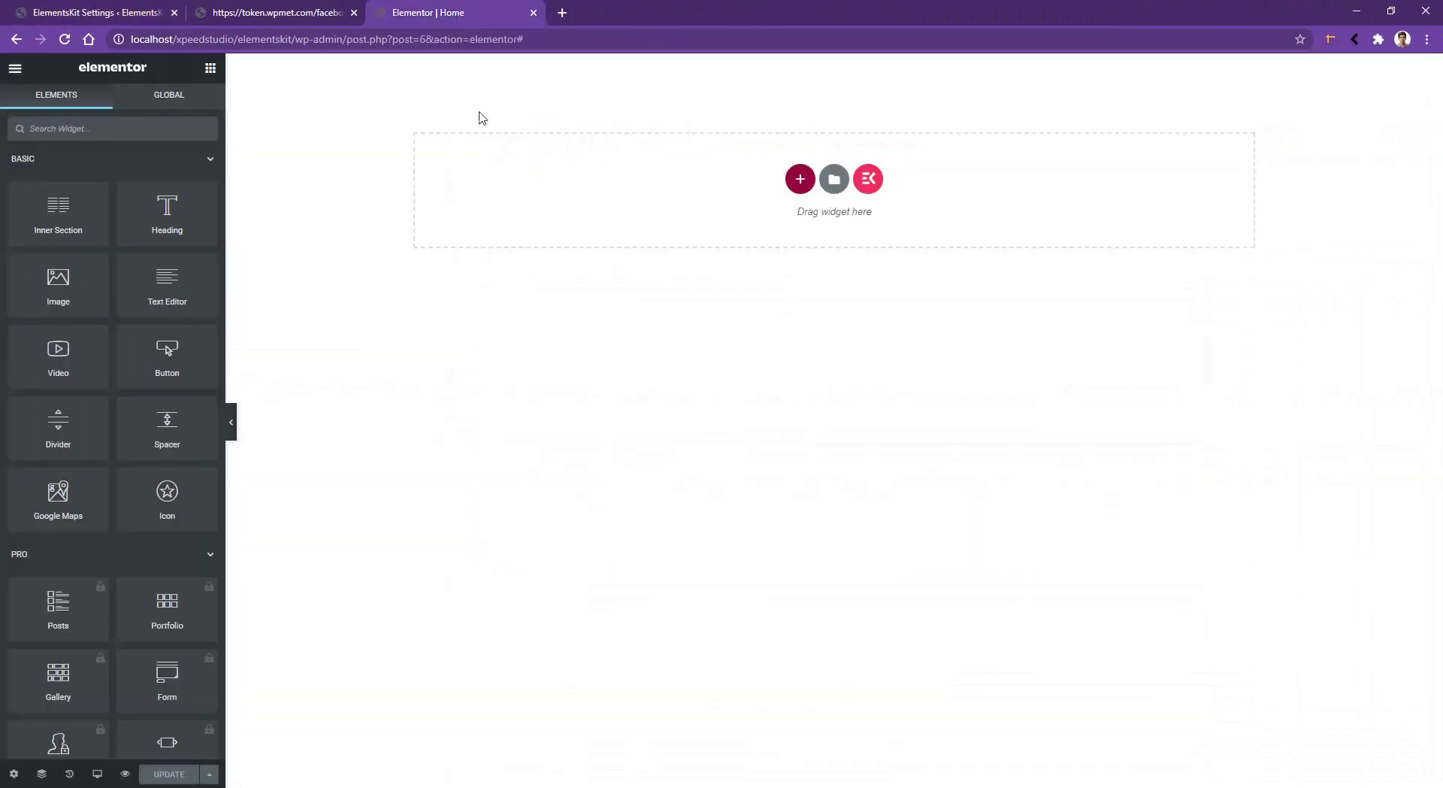
pyautogui.click(127, 136)
pyautogui.write('ace')
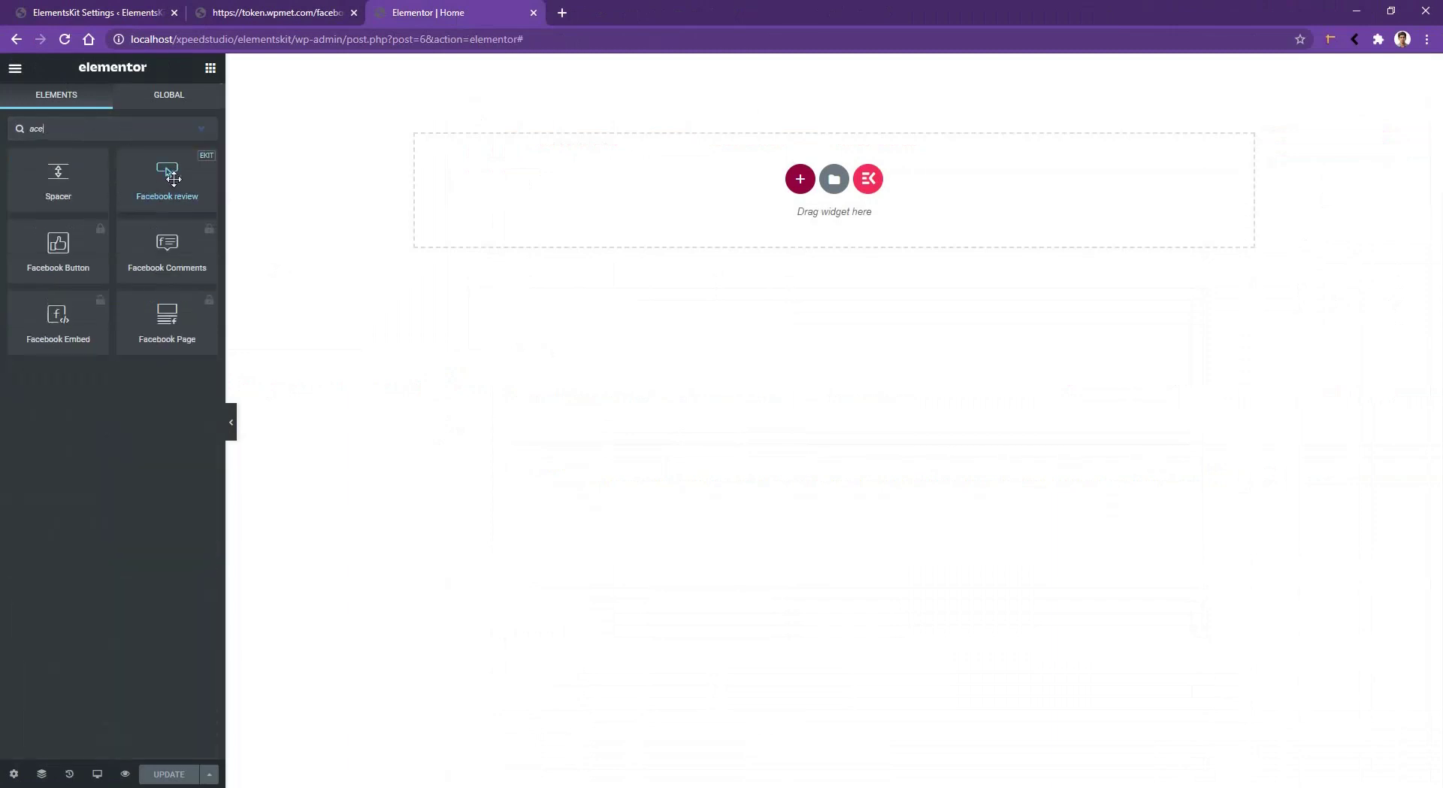
pyautogui.moveTo(175, 187); pyautogui.dragTo(839, 194)
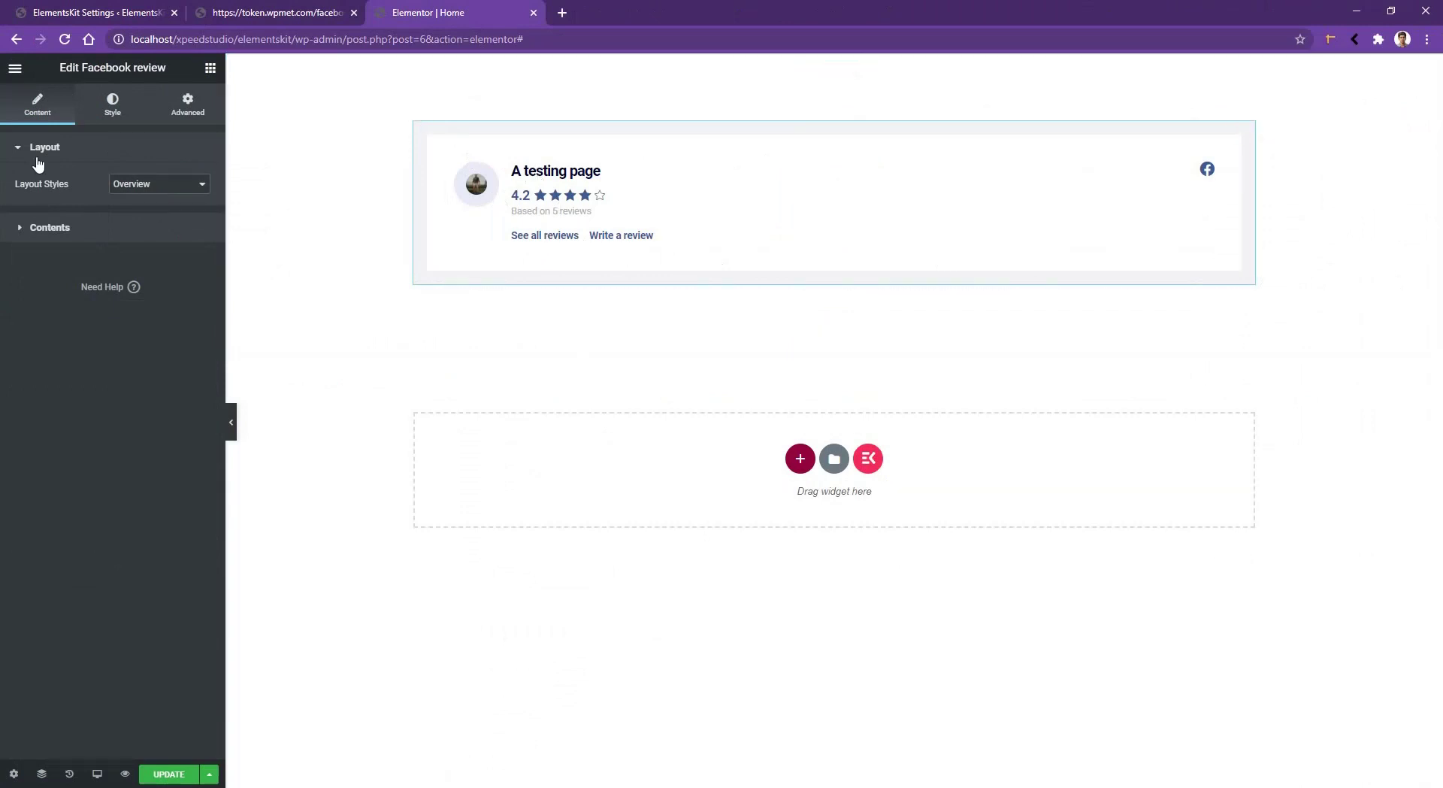
# Set the widget's Layout Styles to Slideshow and Review Type to Only Positive
pyautogui.click(137, 185)
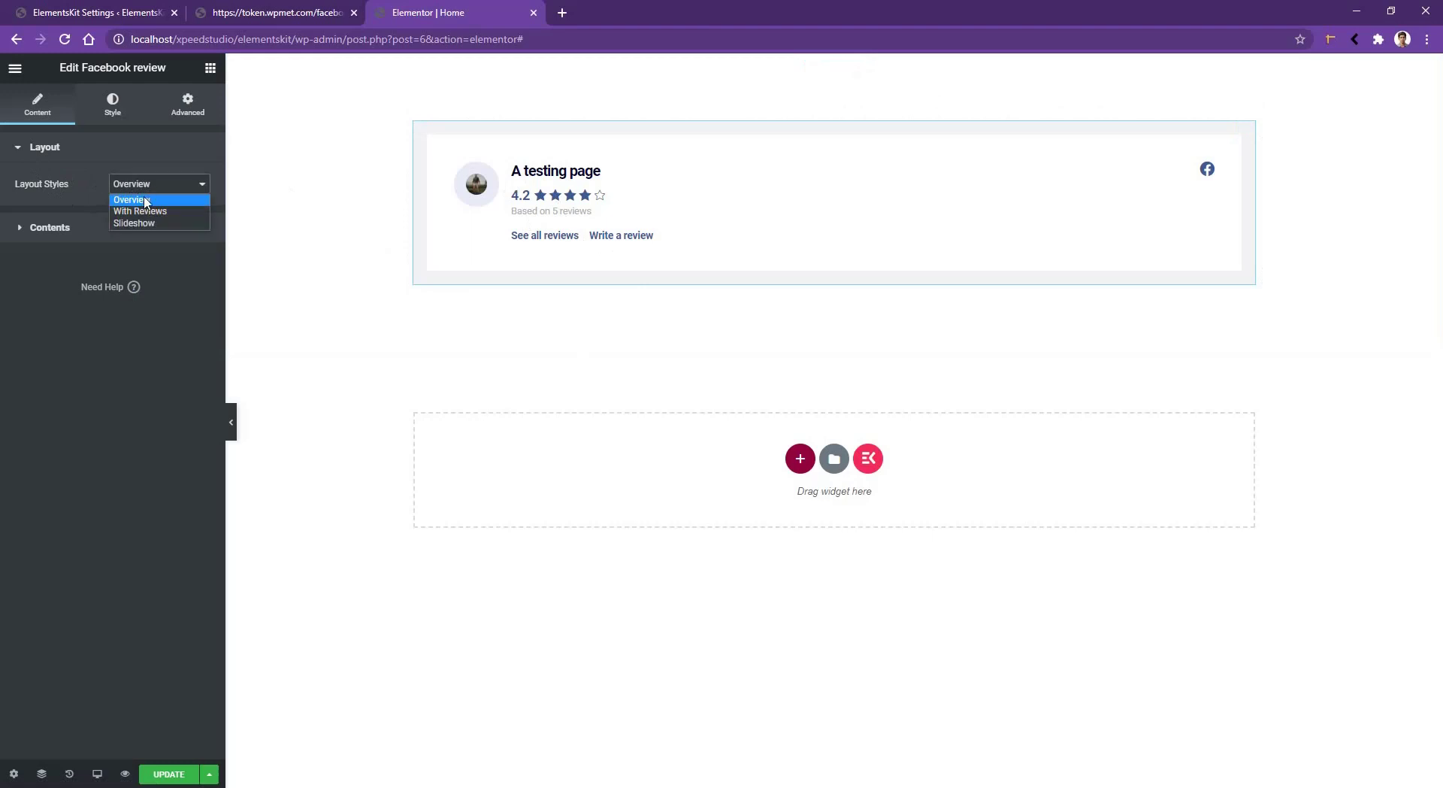
pyautogui.click(149, 210)
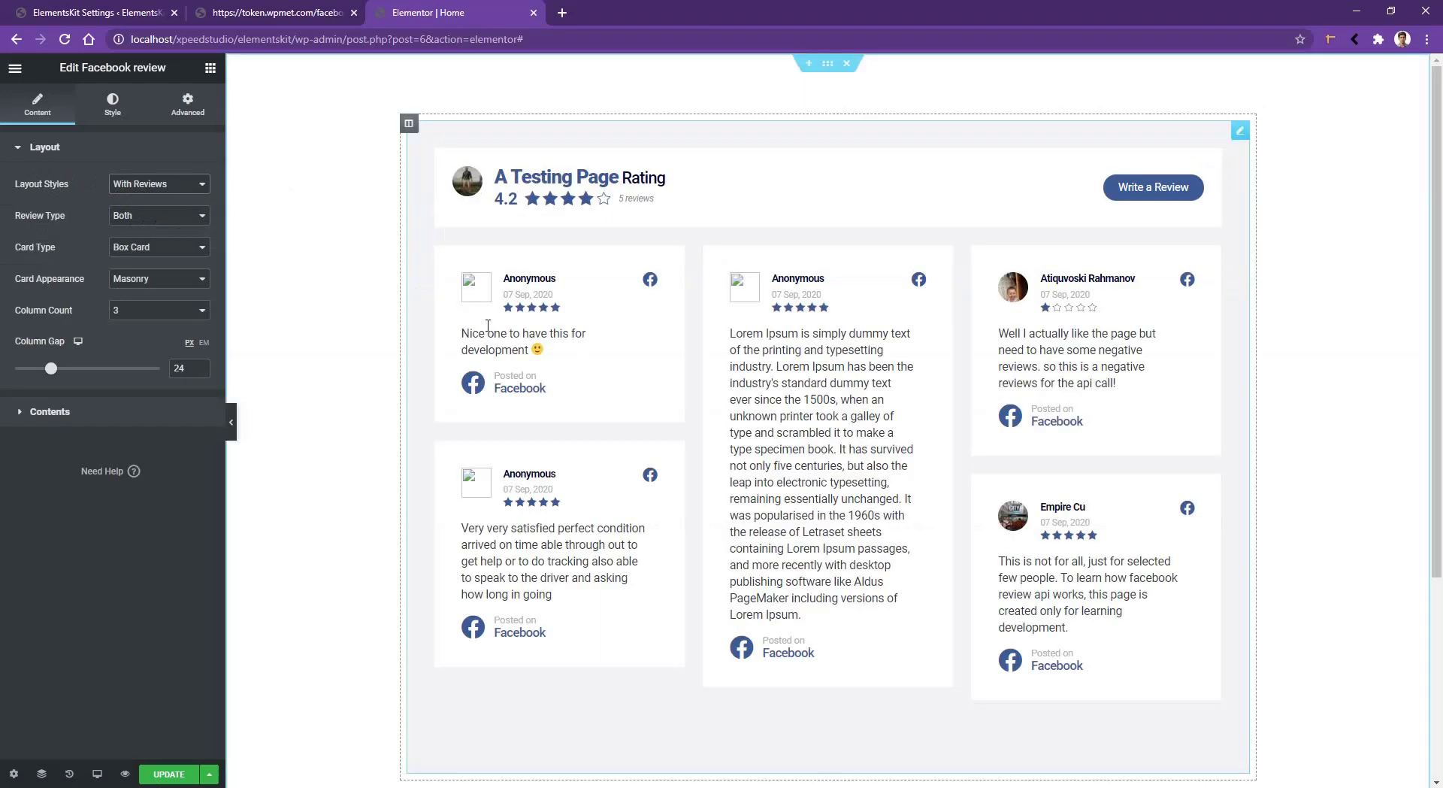
pyautogui.click(159, 184)
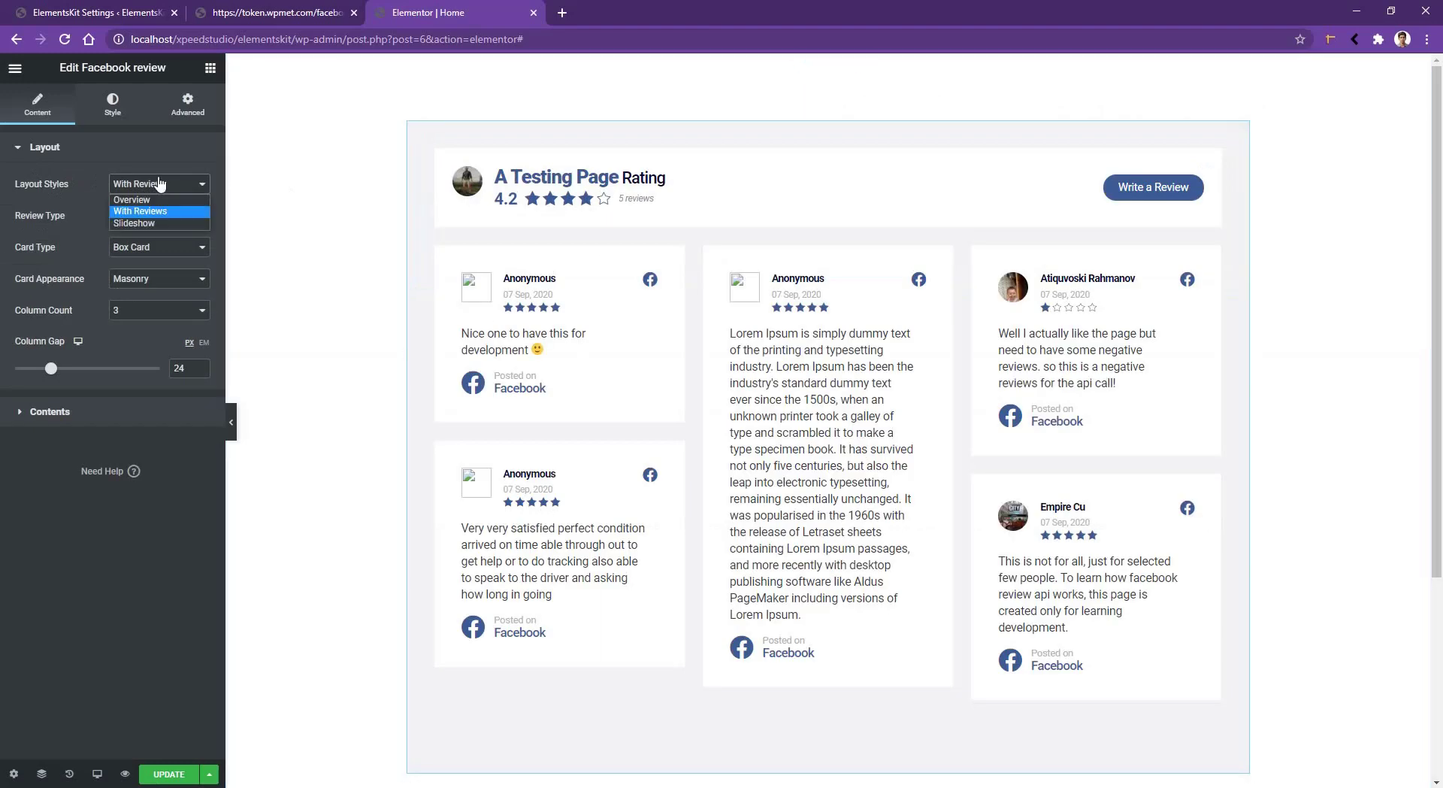
pyautogui.click(164, 223)
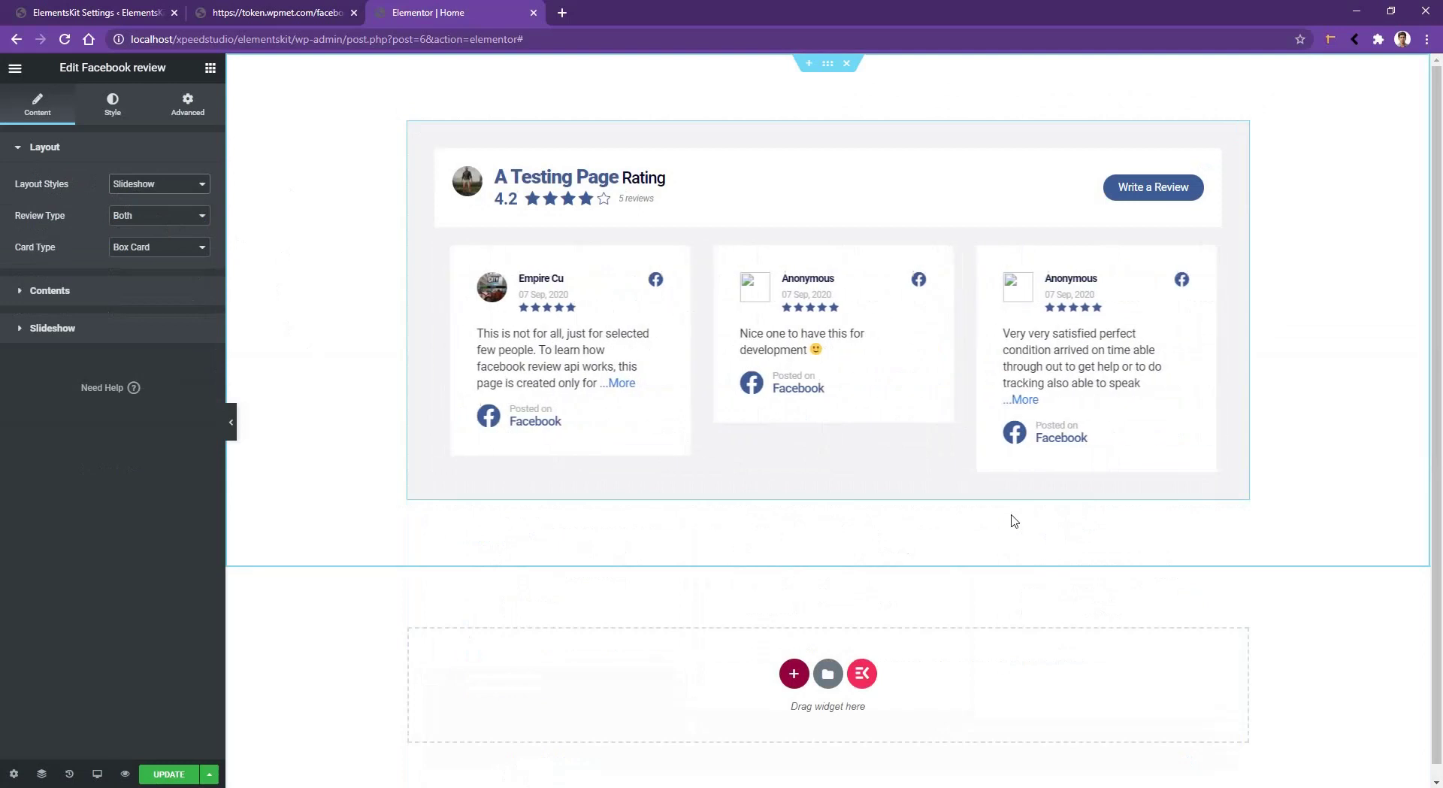
pyautogui.click(136, 220)
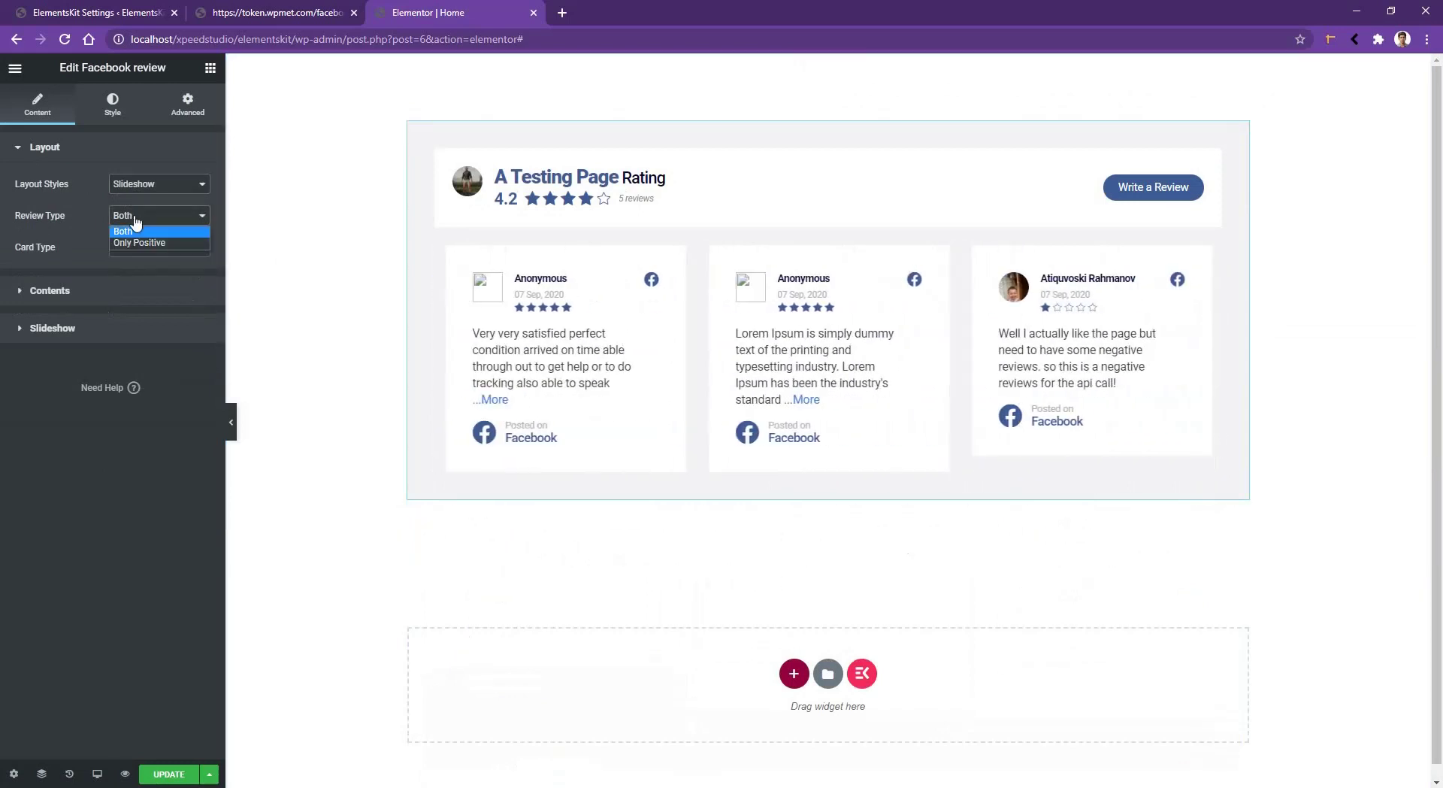
pyautogui.click(154, 244)
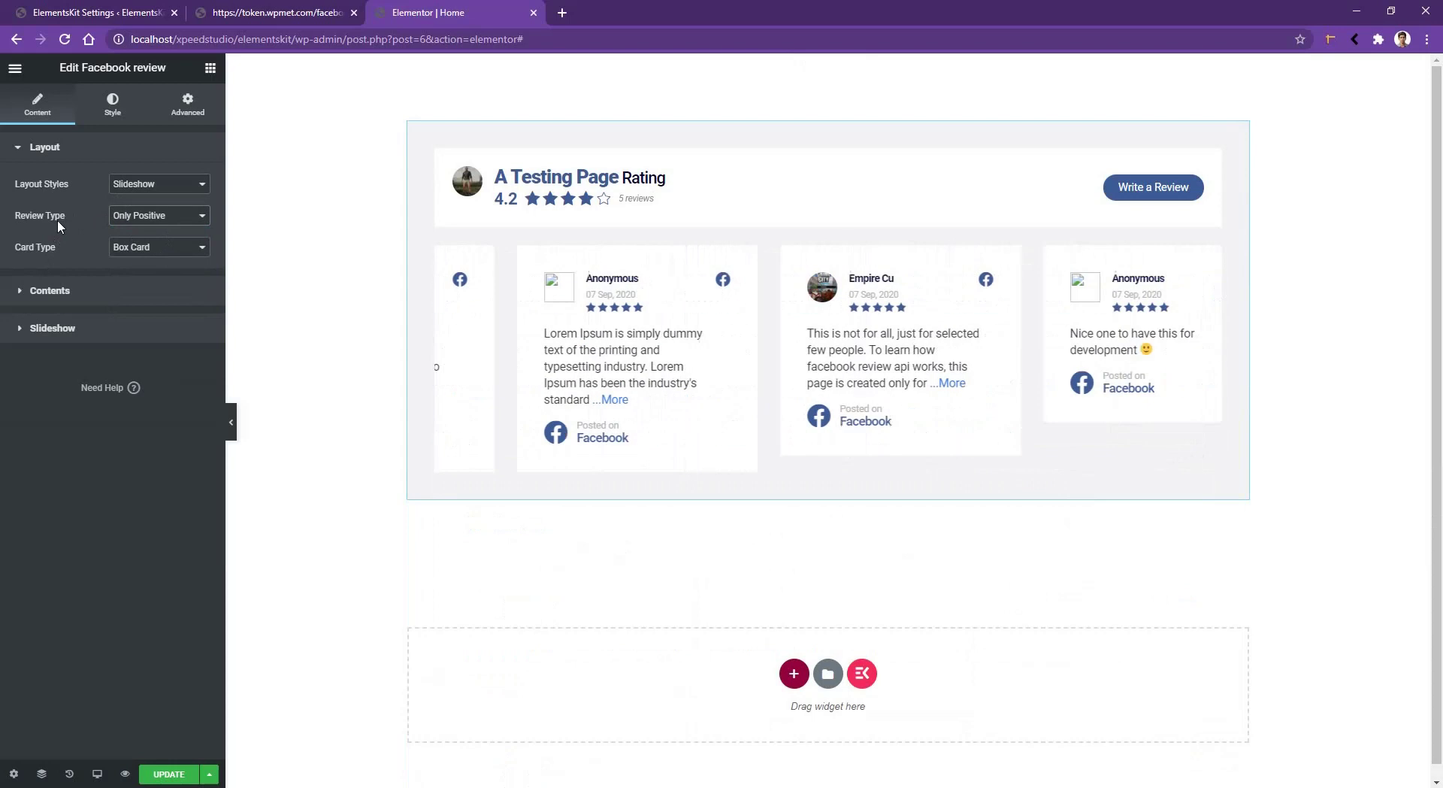
# Set Card Type to Bubble Card and Card Appearance to List, then expand Contents
pyautogui.click(131, 250)
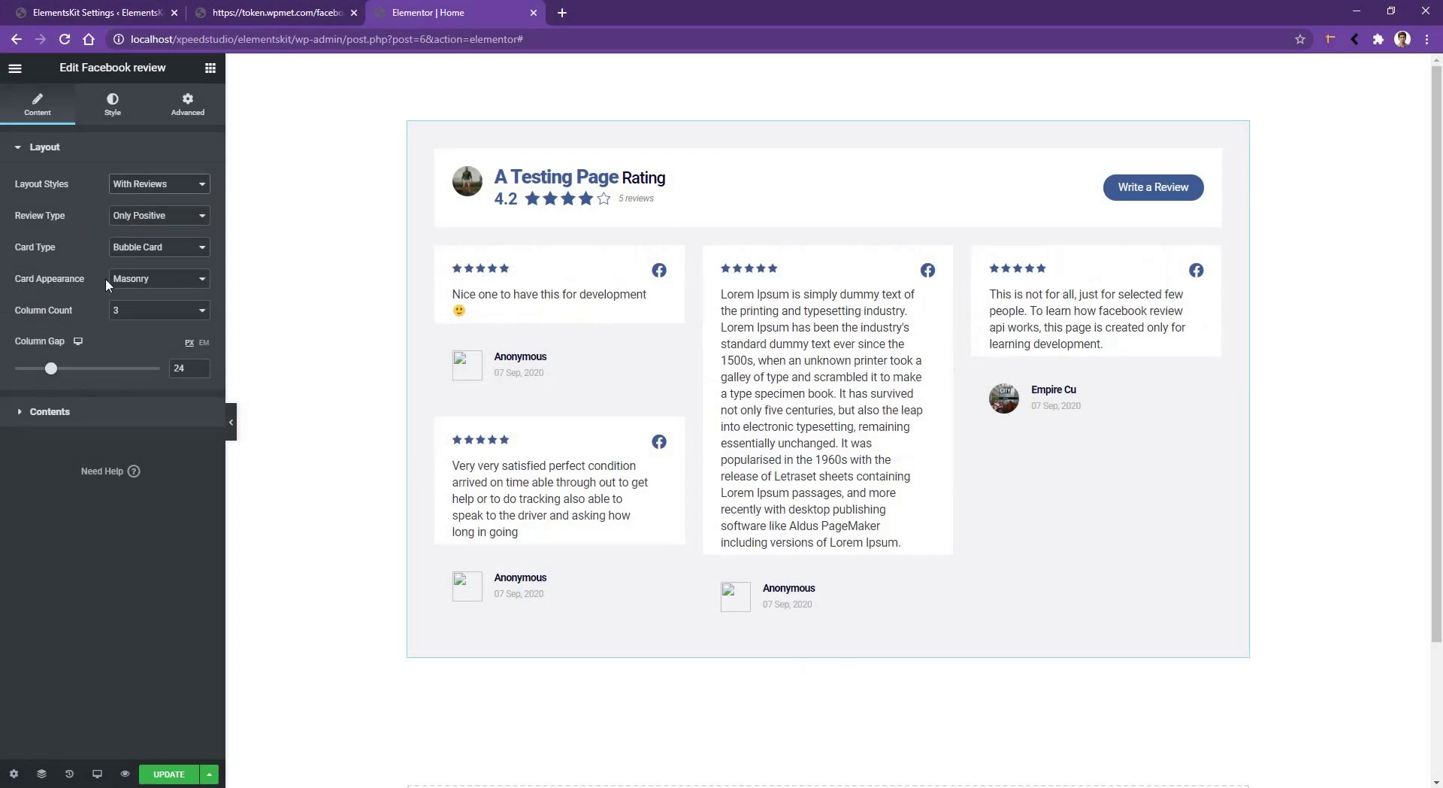
pyautogui.click(129, 282)
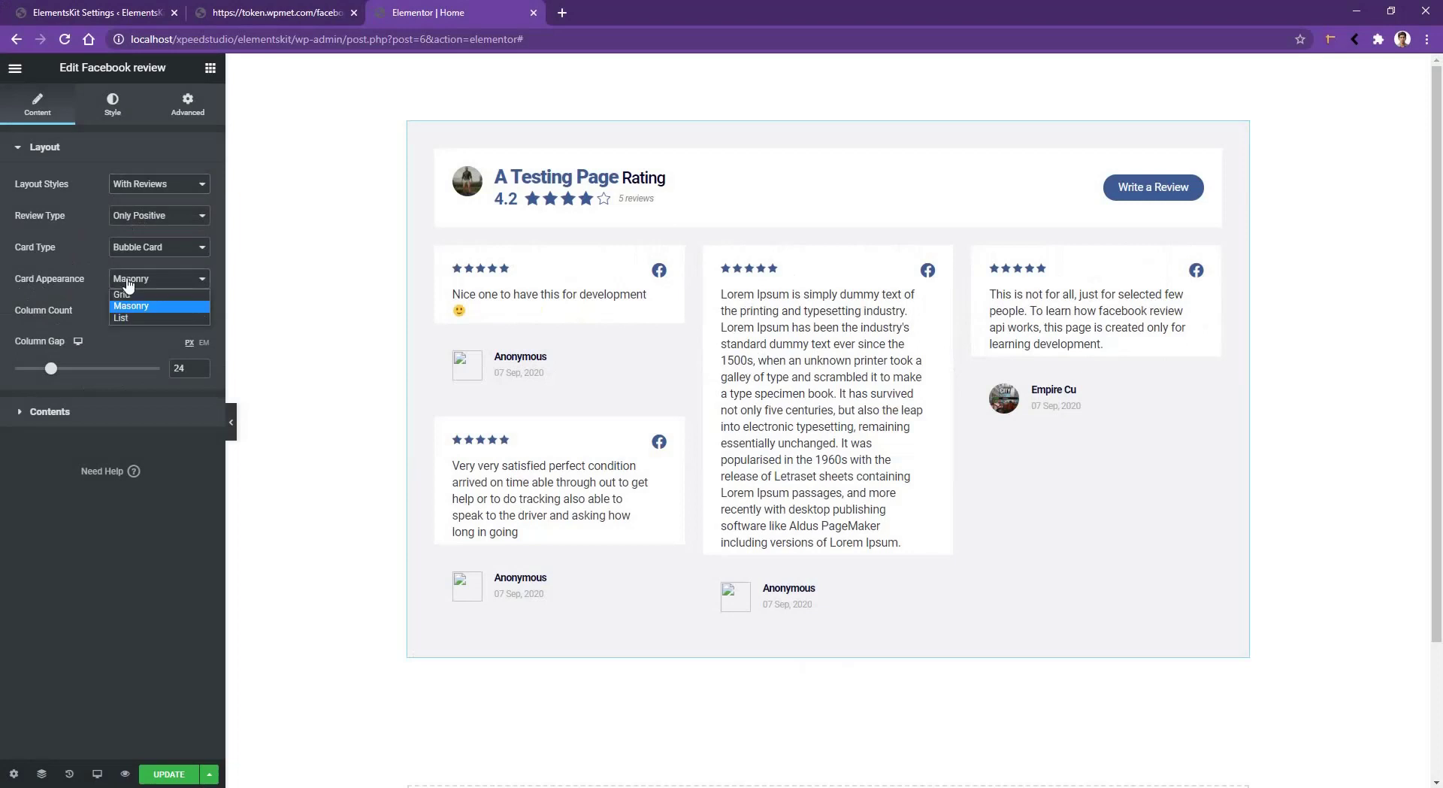
pyautogui.click(144, 294)
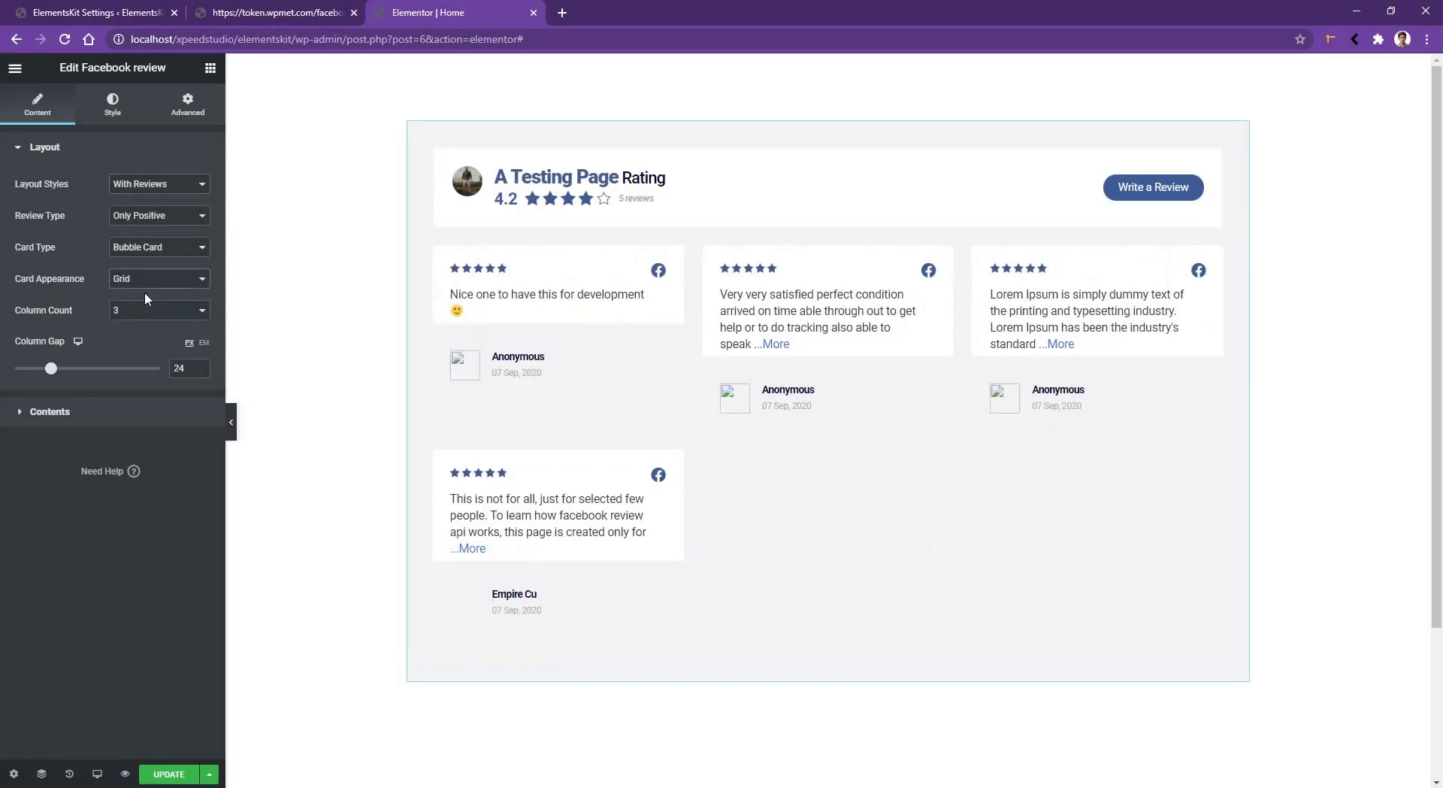
pyautogui.click(151, 279)
pyautogui.click(147, 316)
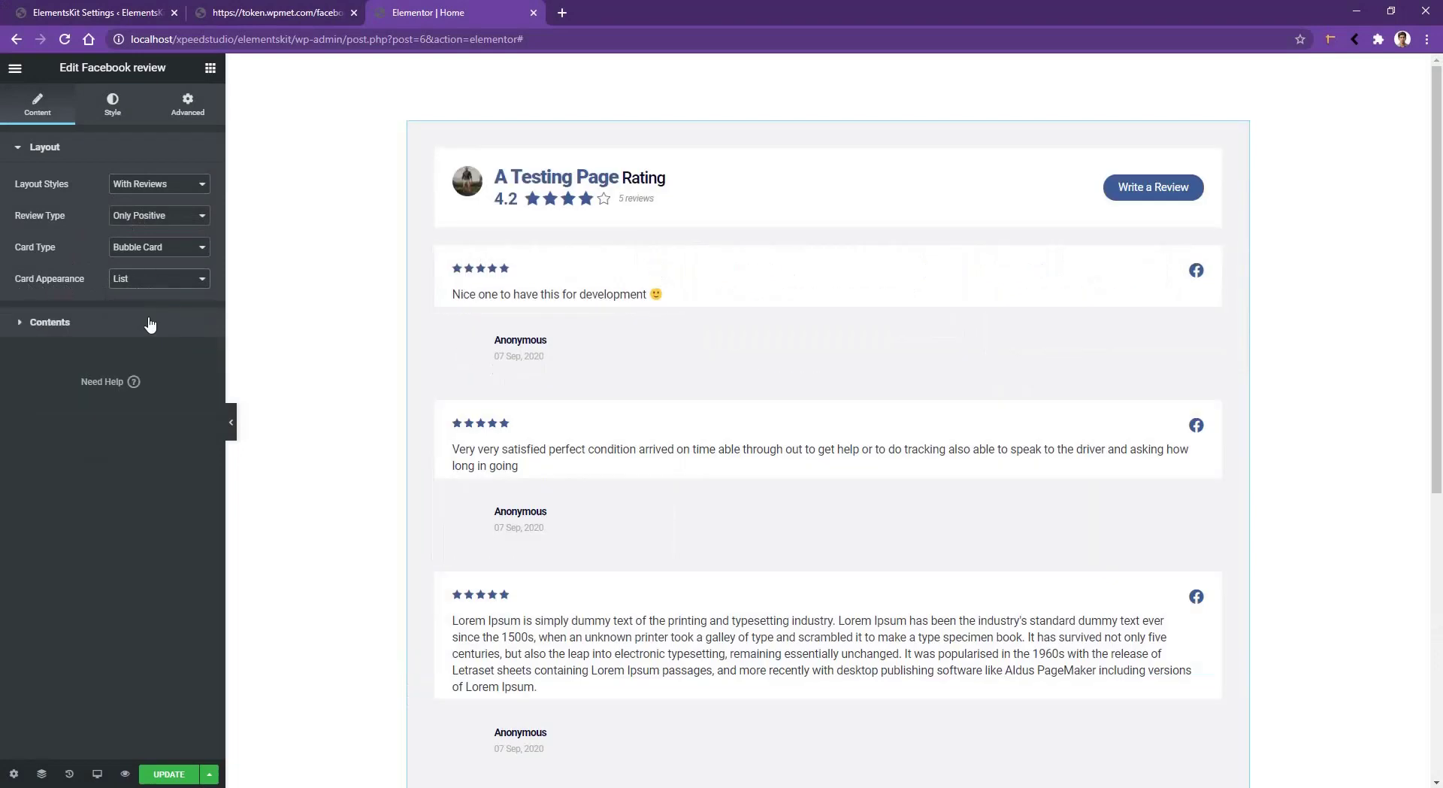
pyautogui.click(50, 323)
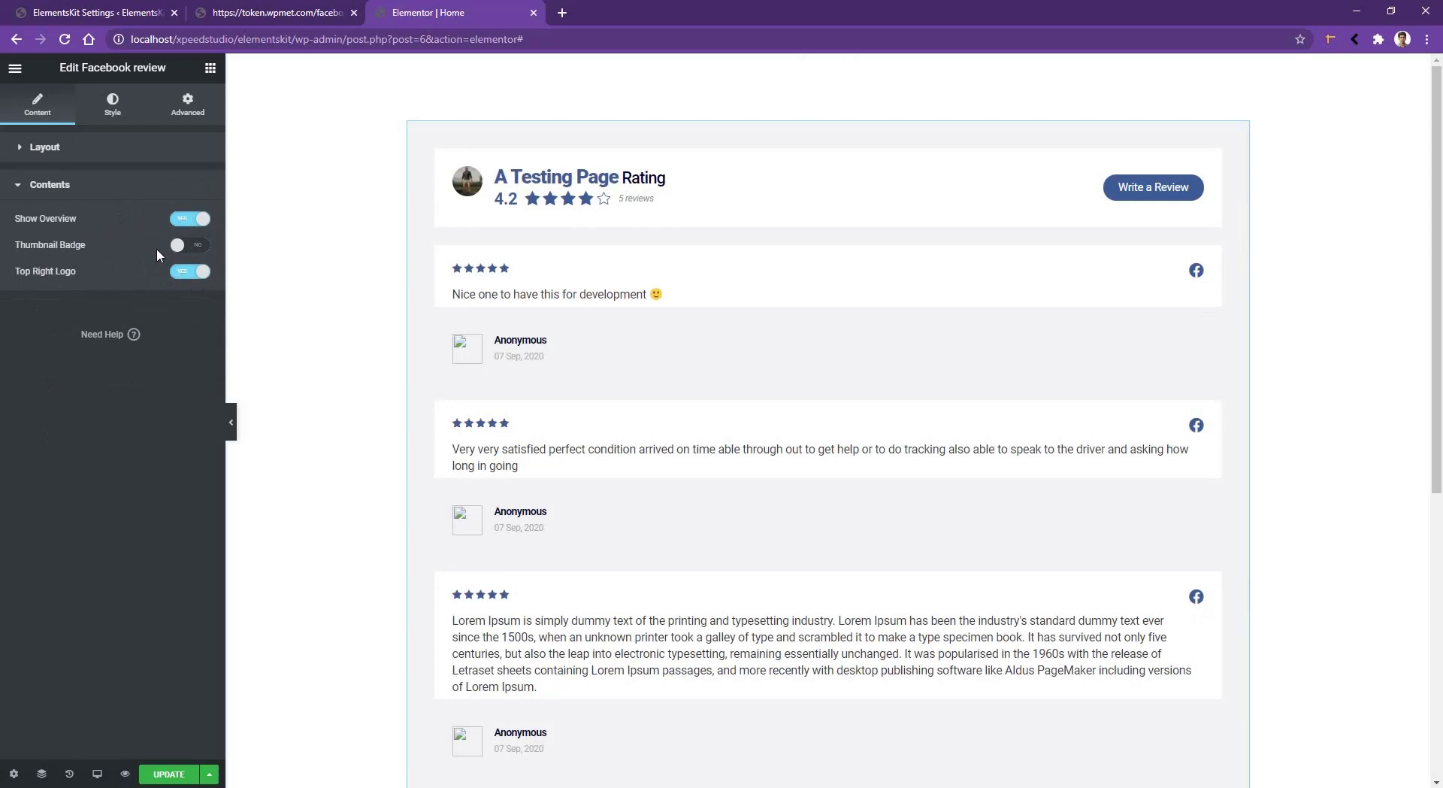
# Give the whole review widget a classic pale pink background
pyautogui.click(111, 115)
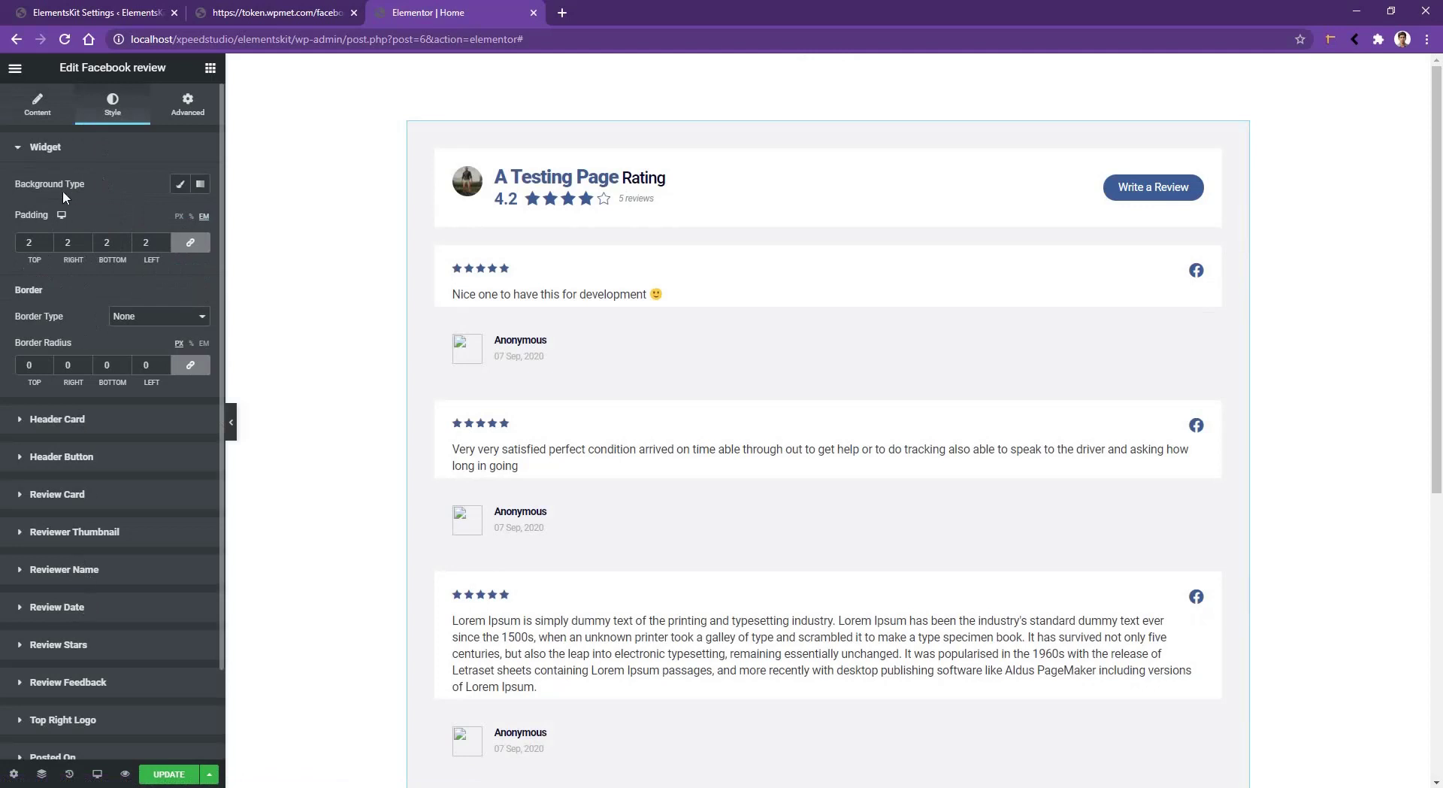
pyautogui.click(179, 188)
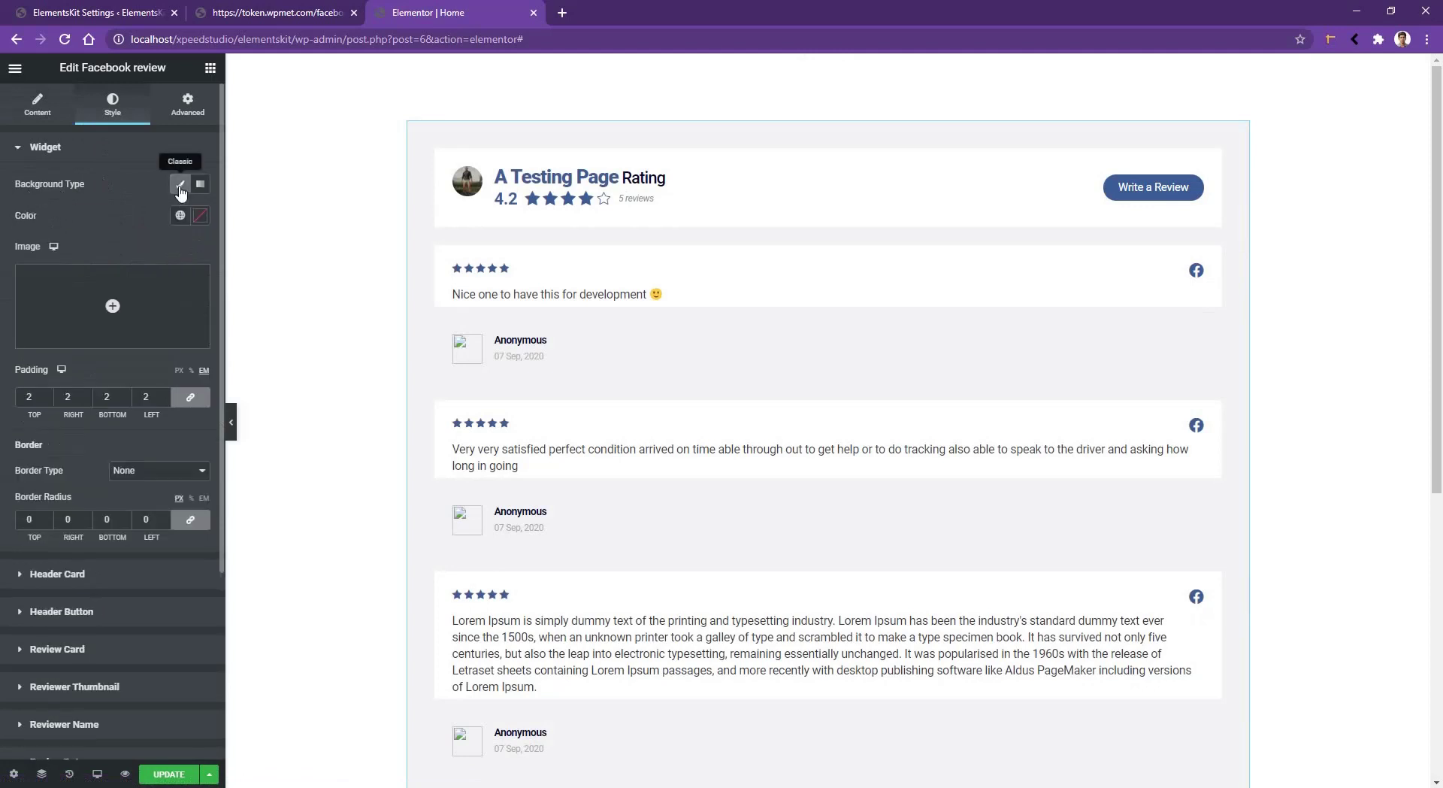
pyautogui.click(199, 216)
pyautogui.click(176, 297)
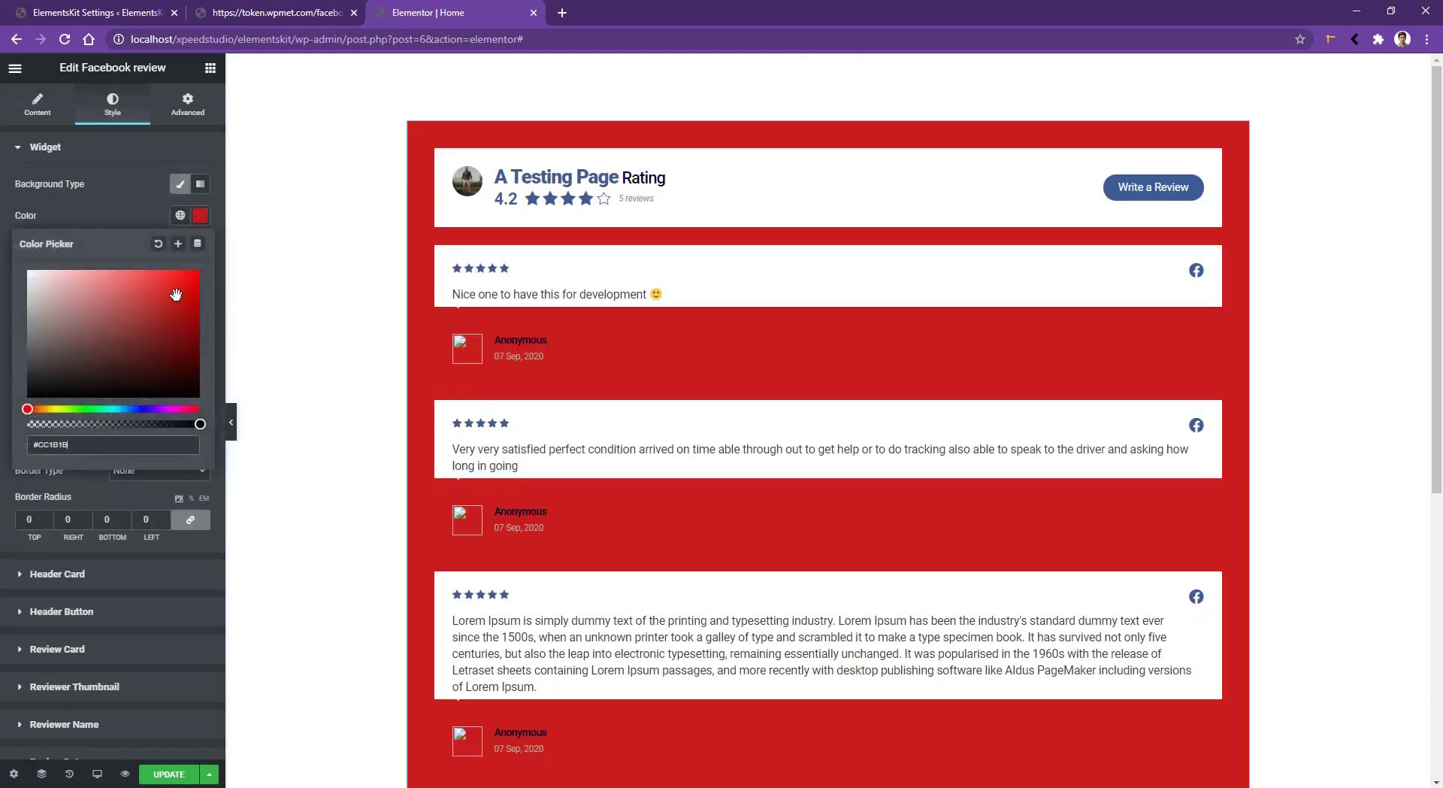
pyautogui.moveTo(176, 297); pyautogui.dragTo(20, 154)
pyautogui.click(42, 397)
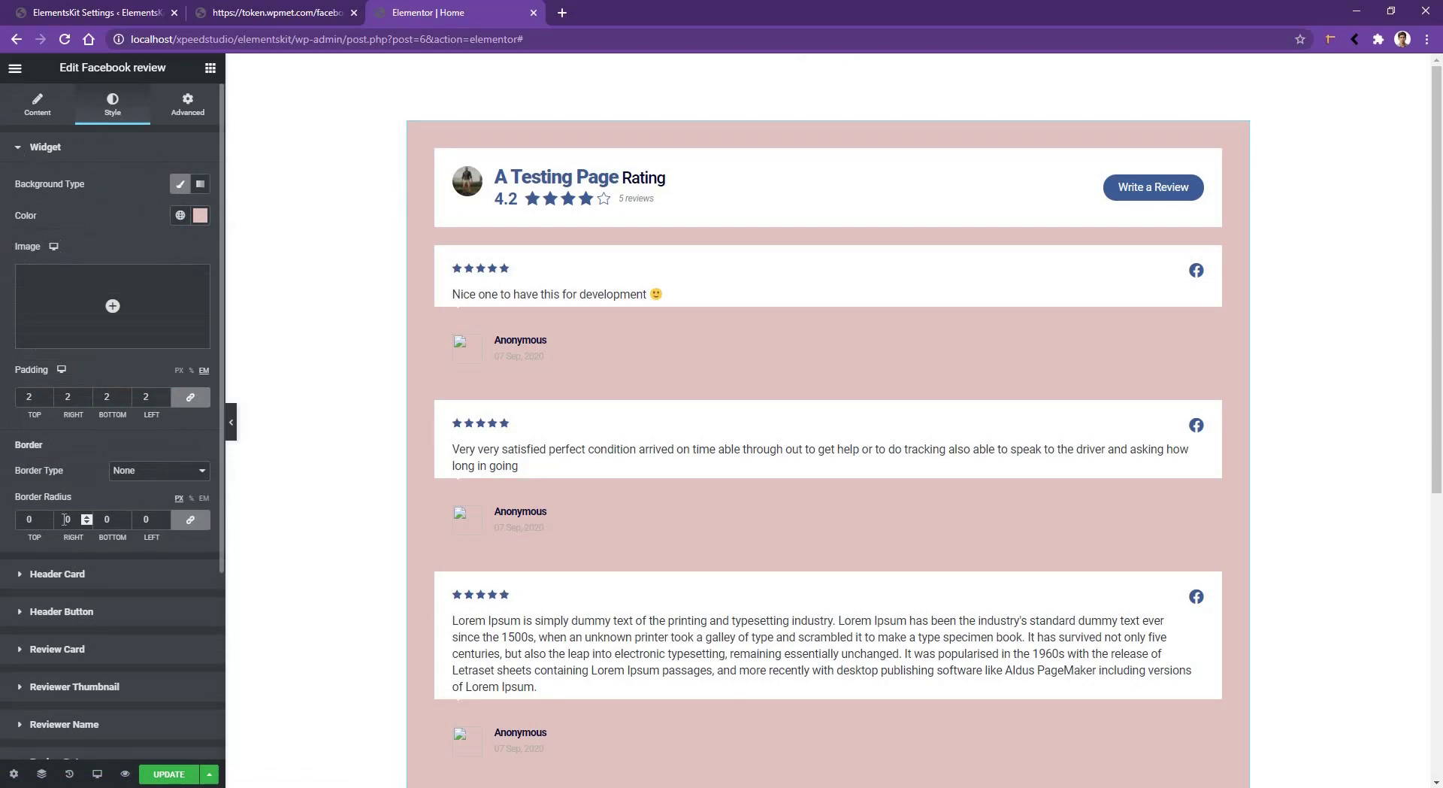
# Give the header card a classic grey background colour
pyautogui.click(42, 575)
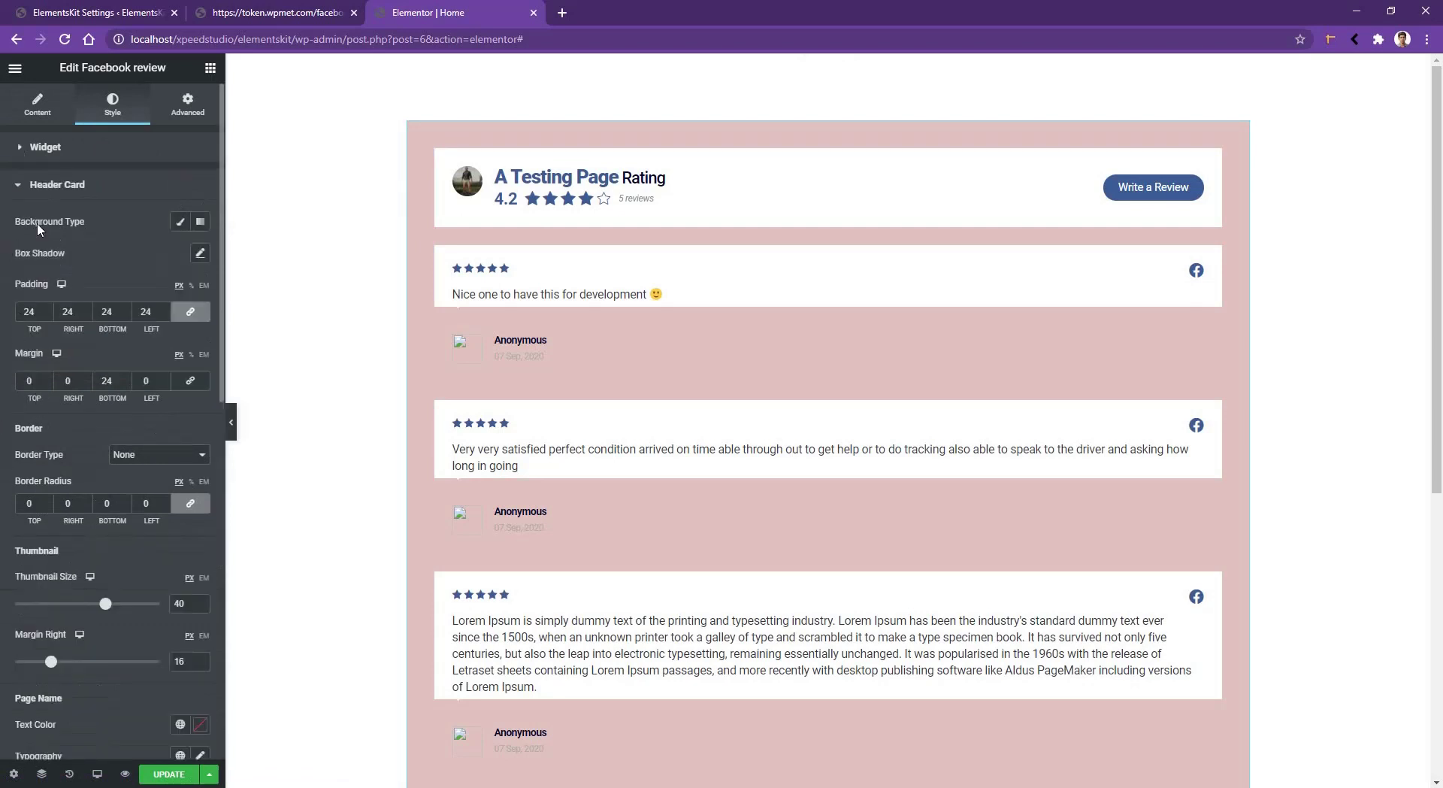
pyautogui.click(180, 222)
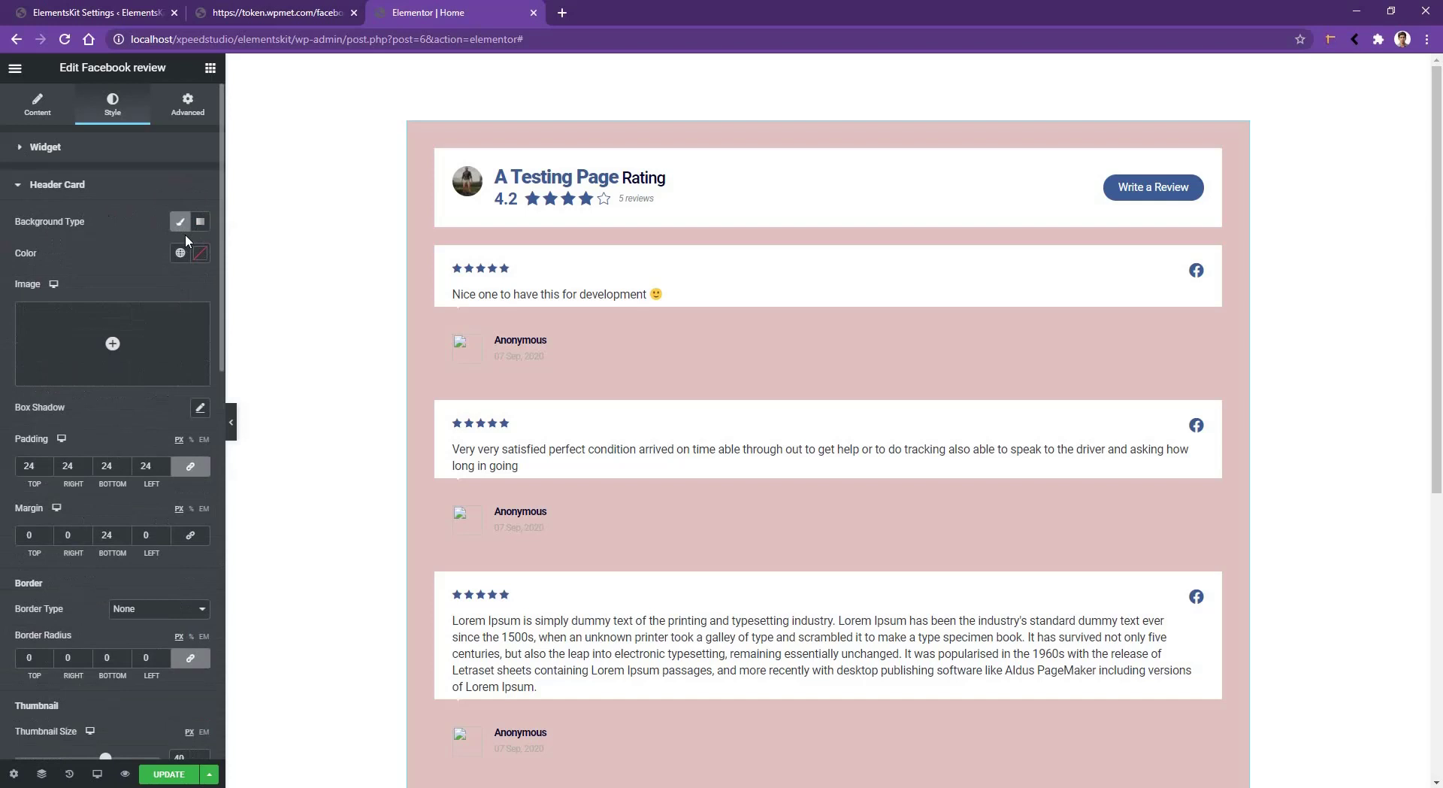
pyautogui.click(200, 254)
pyautogui.moveTo(111, 380); pyautogui.dragTo(20, 340)
pyautogui.click(8, 368)
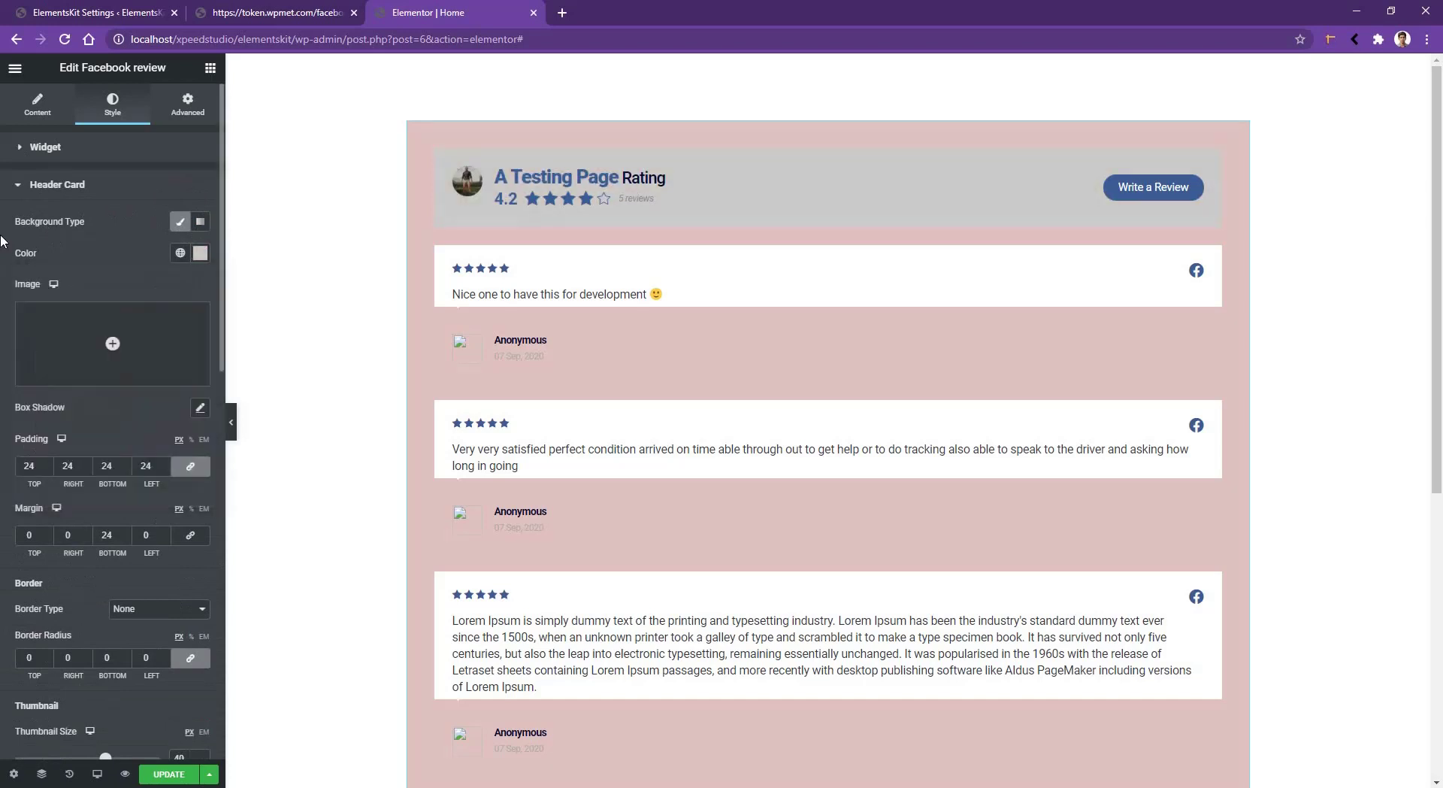
# Set header card padding to 10, thumbnail size to 64 and margin right to 21
pyautogui.doubleClick(36, 463)
pyautogui.write('10')
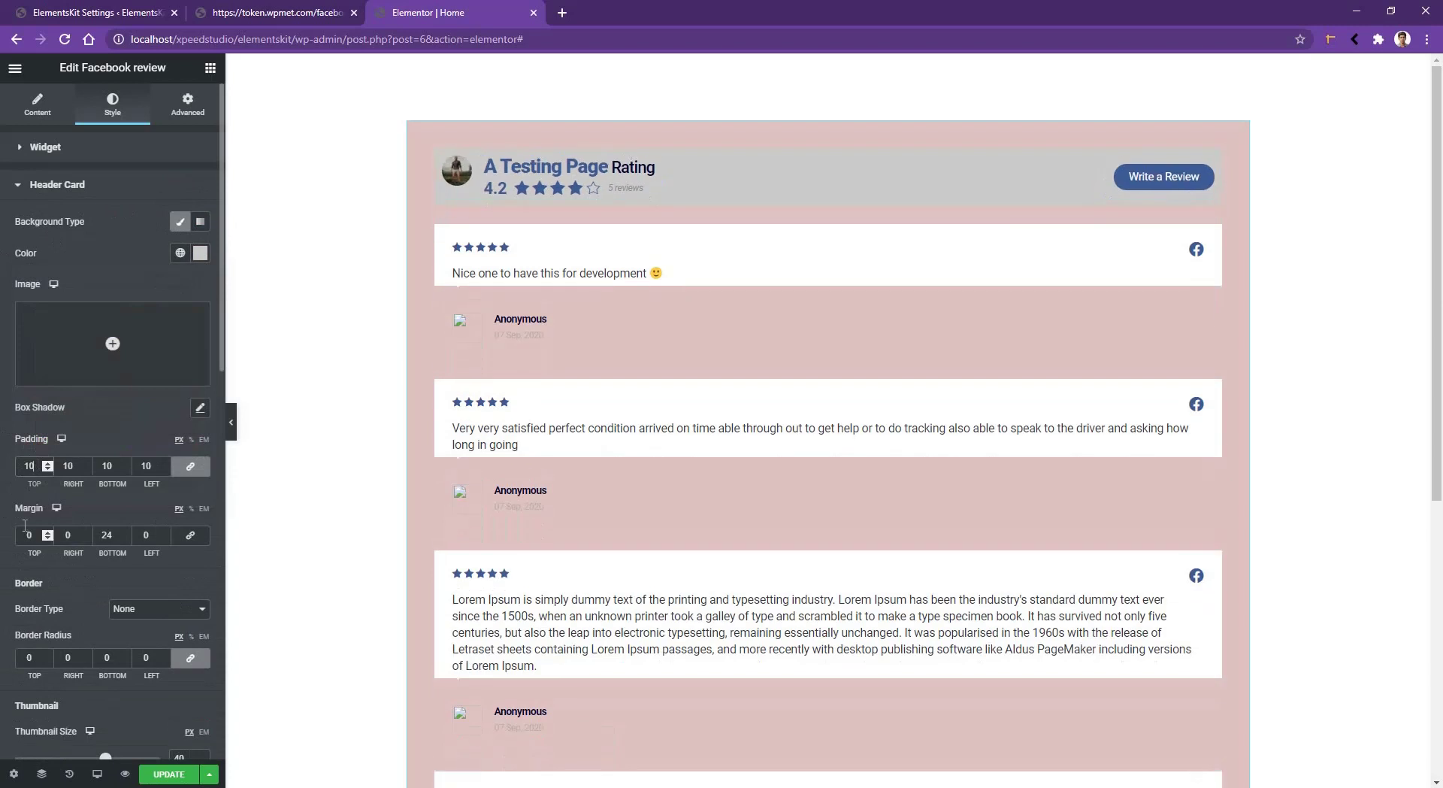
pyautogui.scroll(-3, 33, 603)
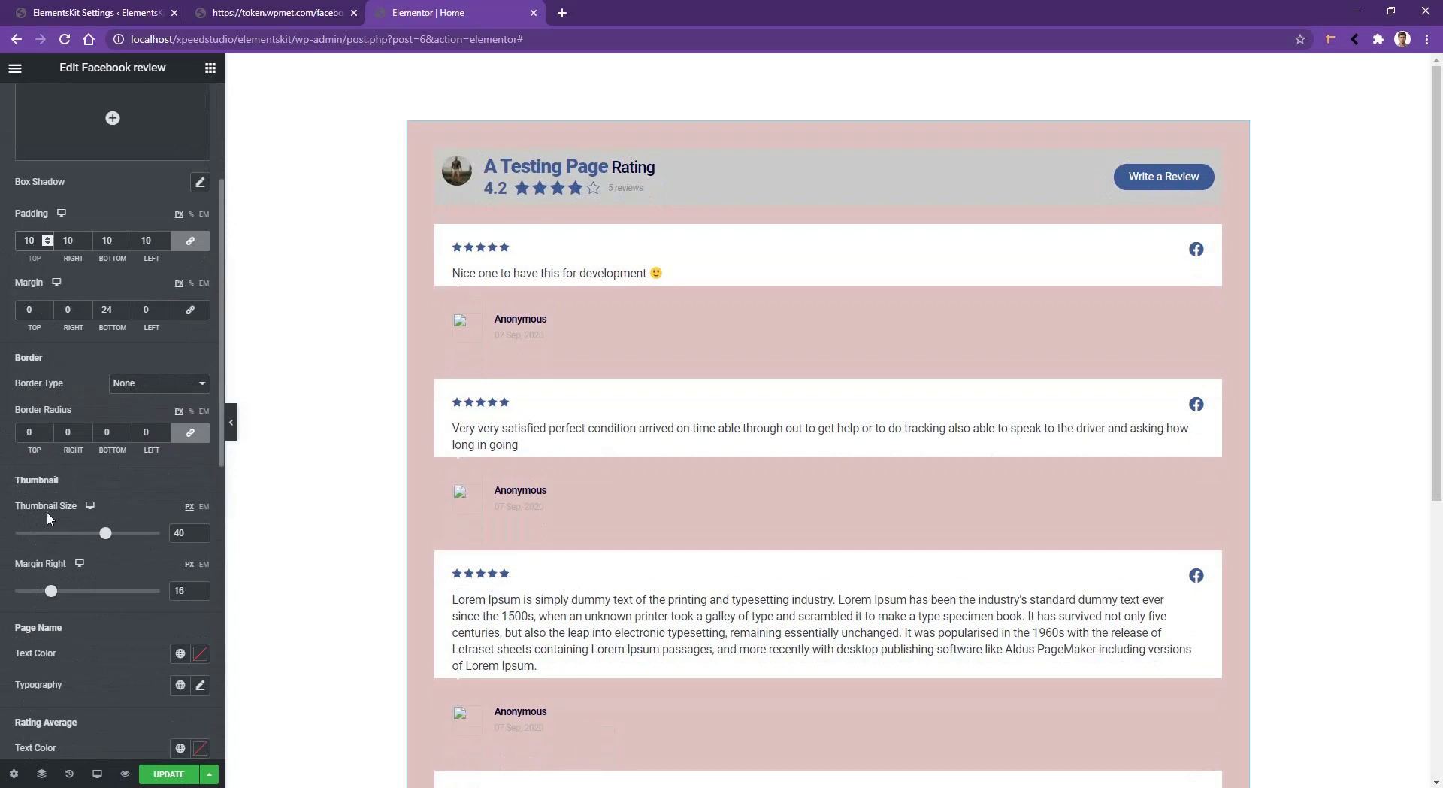
pyautogui.click(91, 532)
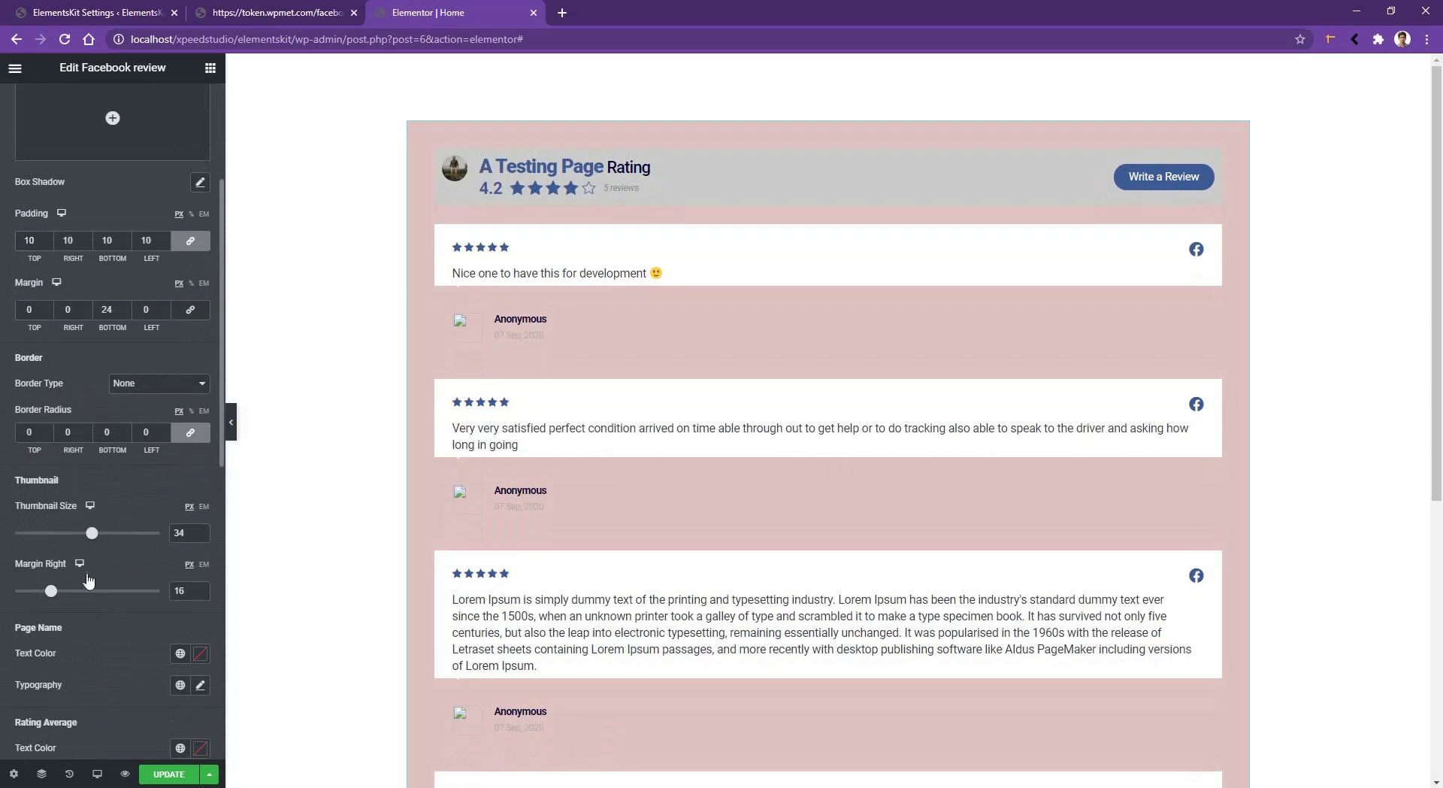
pyautogui.moveTo(90, 539); pyautogui.dragTo(171, 532)
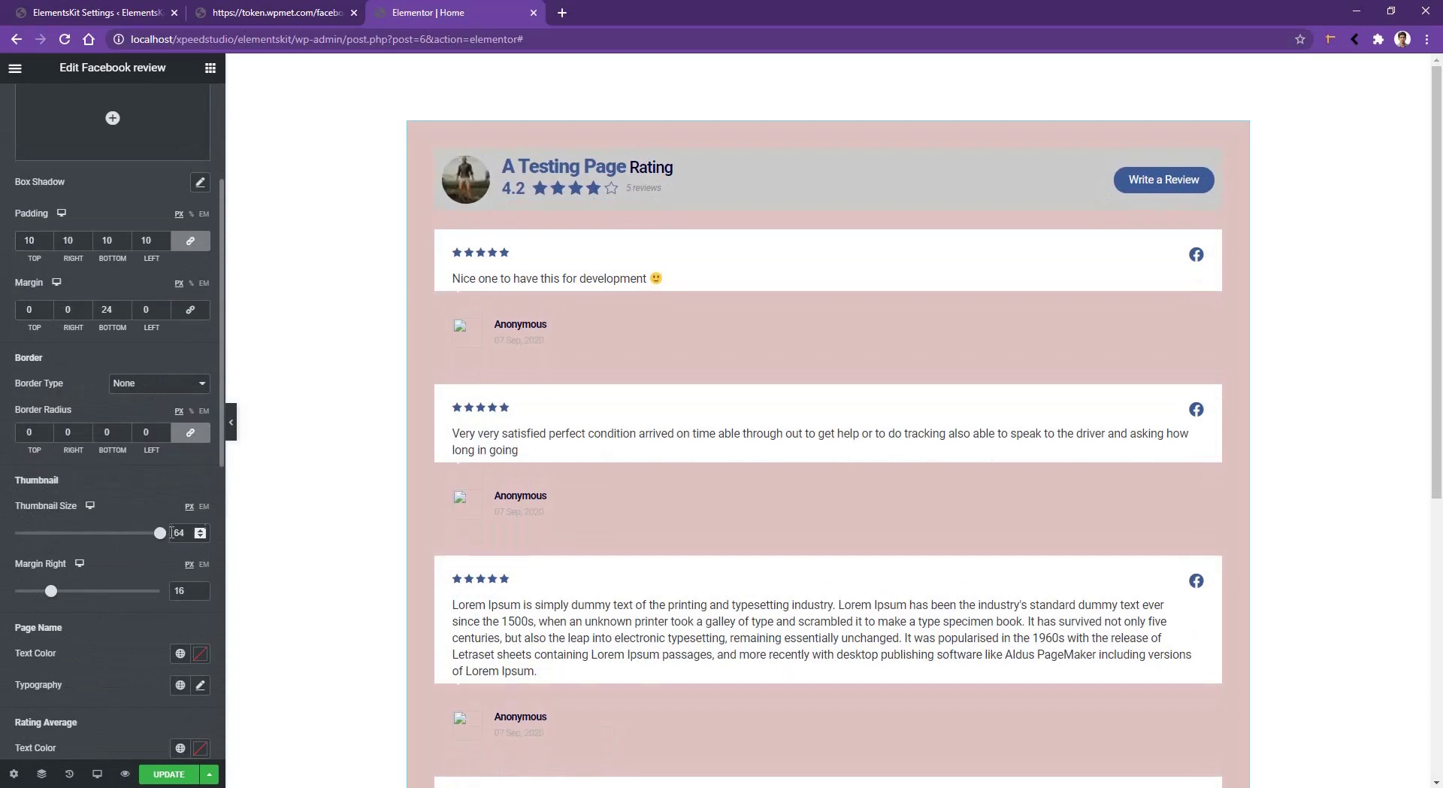
pyautogui.moveTo(62, 592)
pyautogui.mouseDown()
pyautogui.moveTo(103, 597)
pyautogui.moveTo(63, 591)
pyautogui.mouseUp()
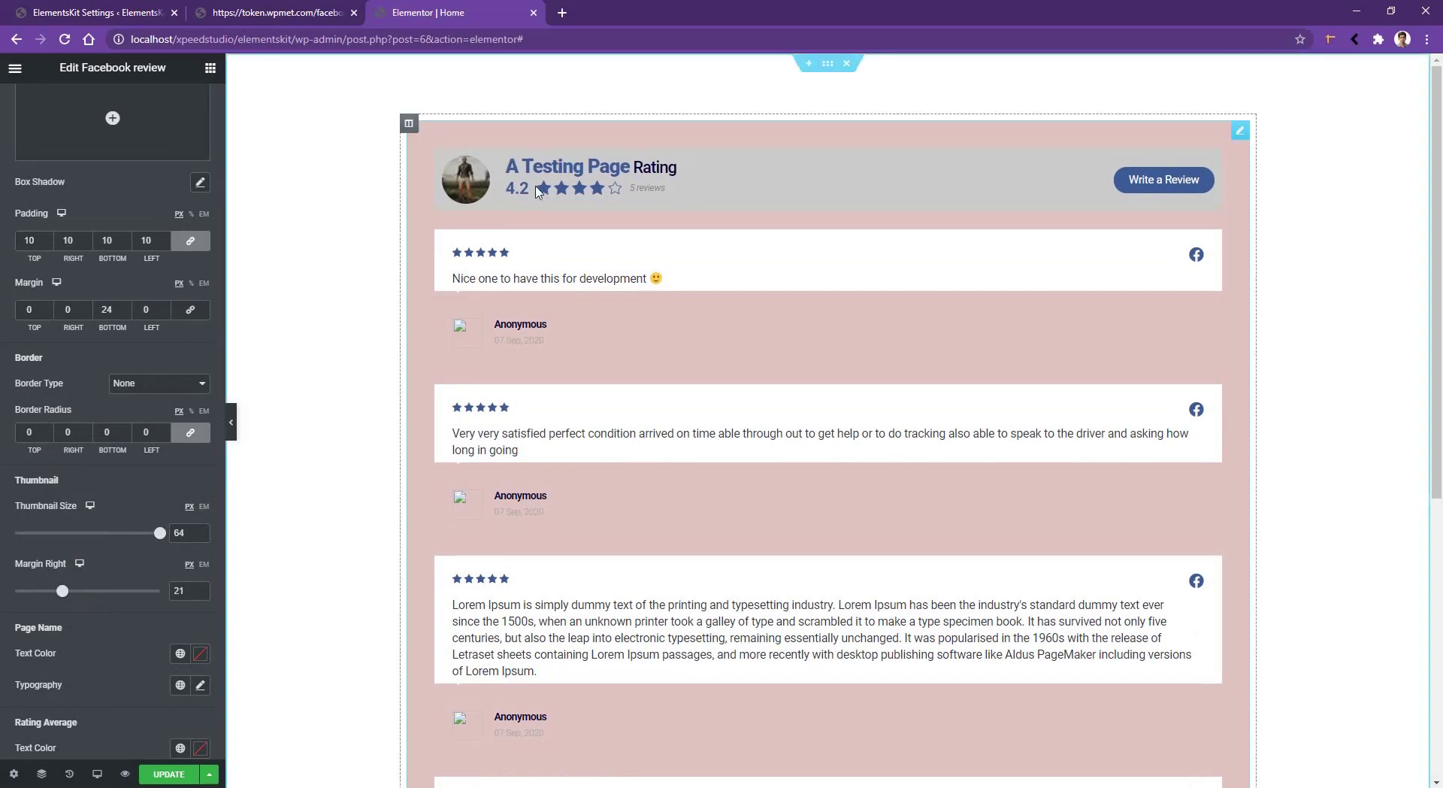
# Colour the page name red and the 4.2 rating average pale yellow
pyautogui.scroll(-2, 150, 479)
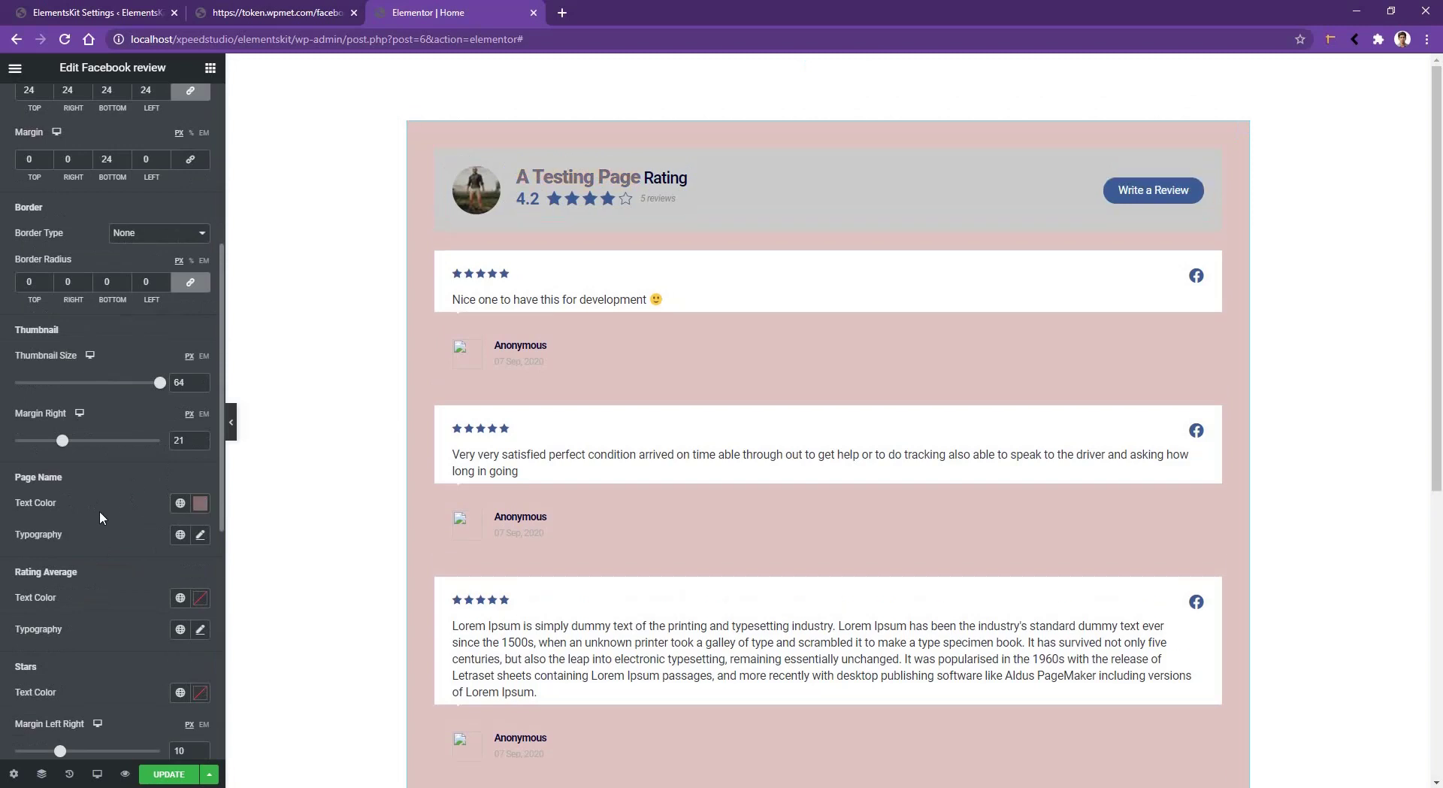
pyautogui.click(200, 503)
pyautogui.click(173, 573)
pyautogui.click(200, 503)
pyautogui.click(200, 610)
pyautogui.click(54, 524)
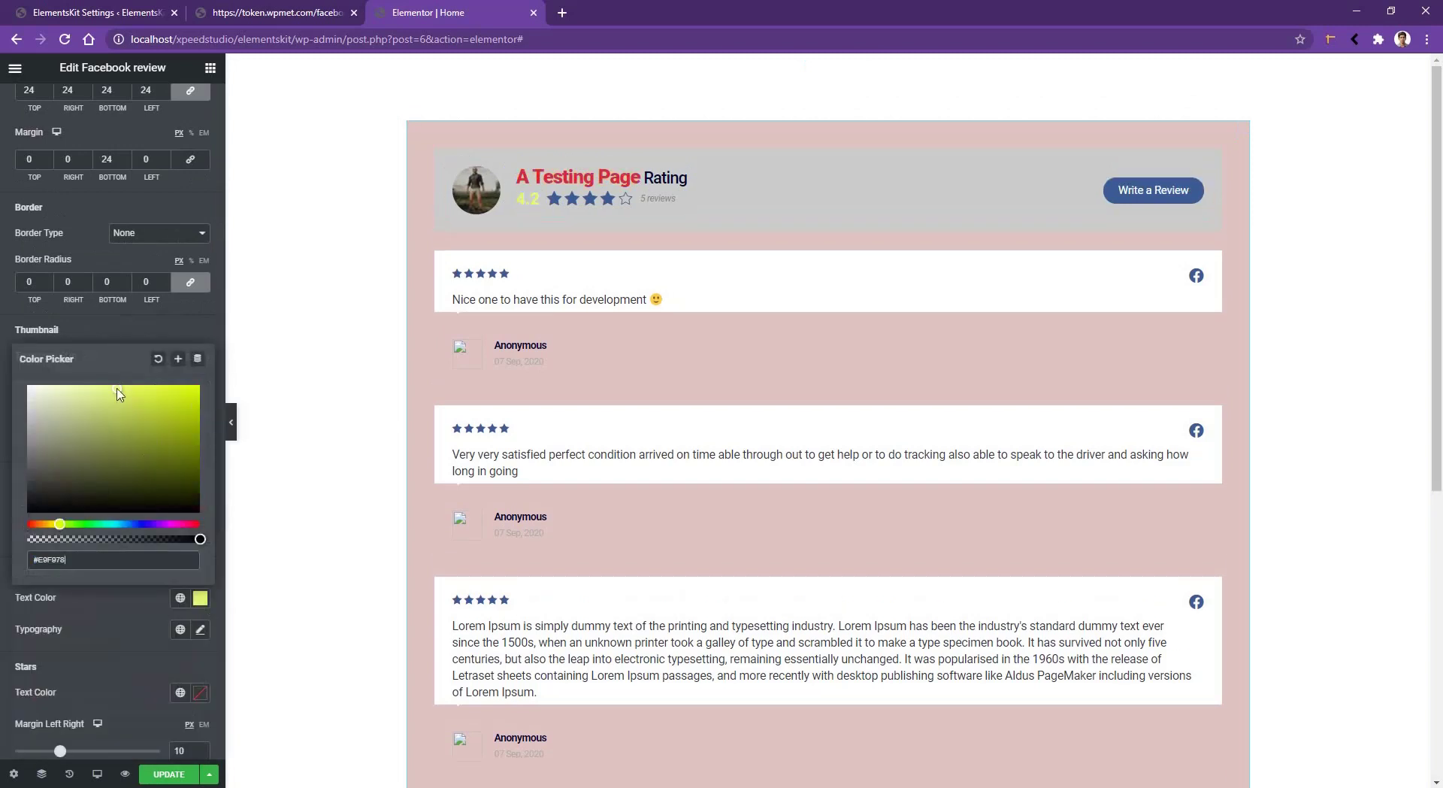
pyautogui.click(110, 331)
pyautogui.scroll(-2, 65, 631)
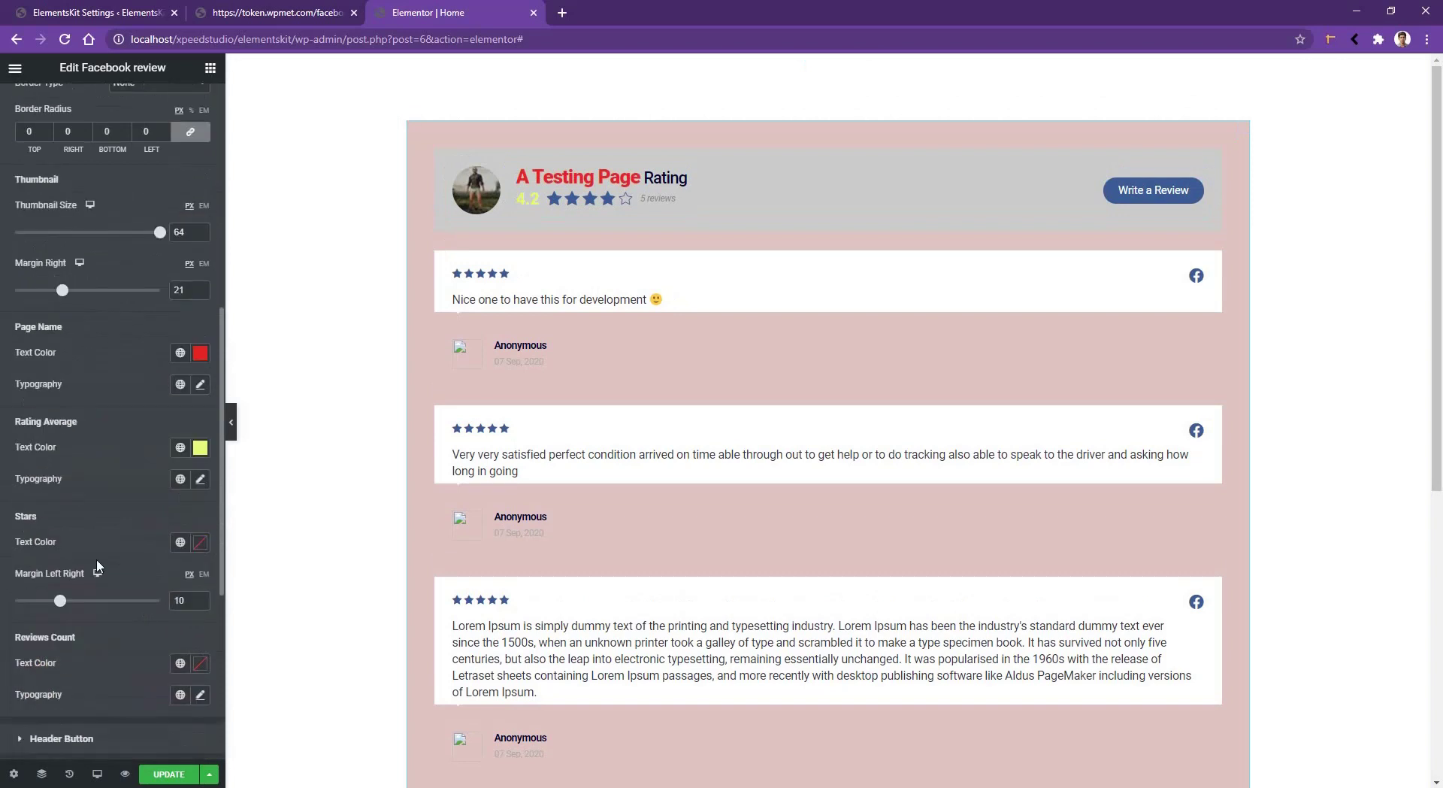
pyautogui.scroll(-3, 112, 639)
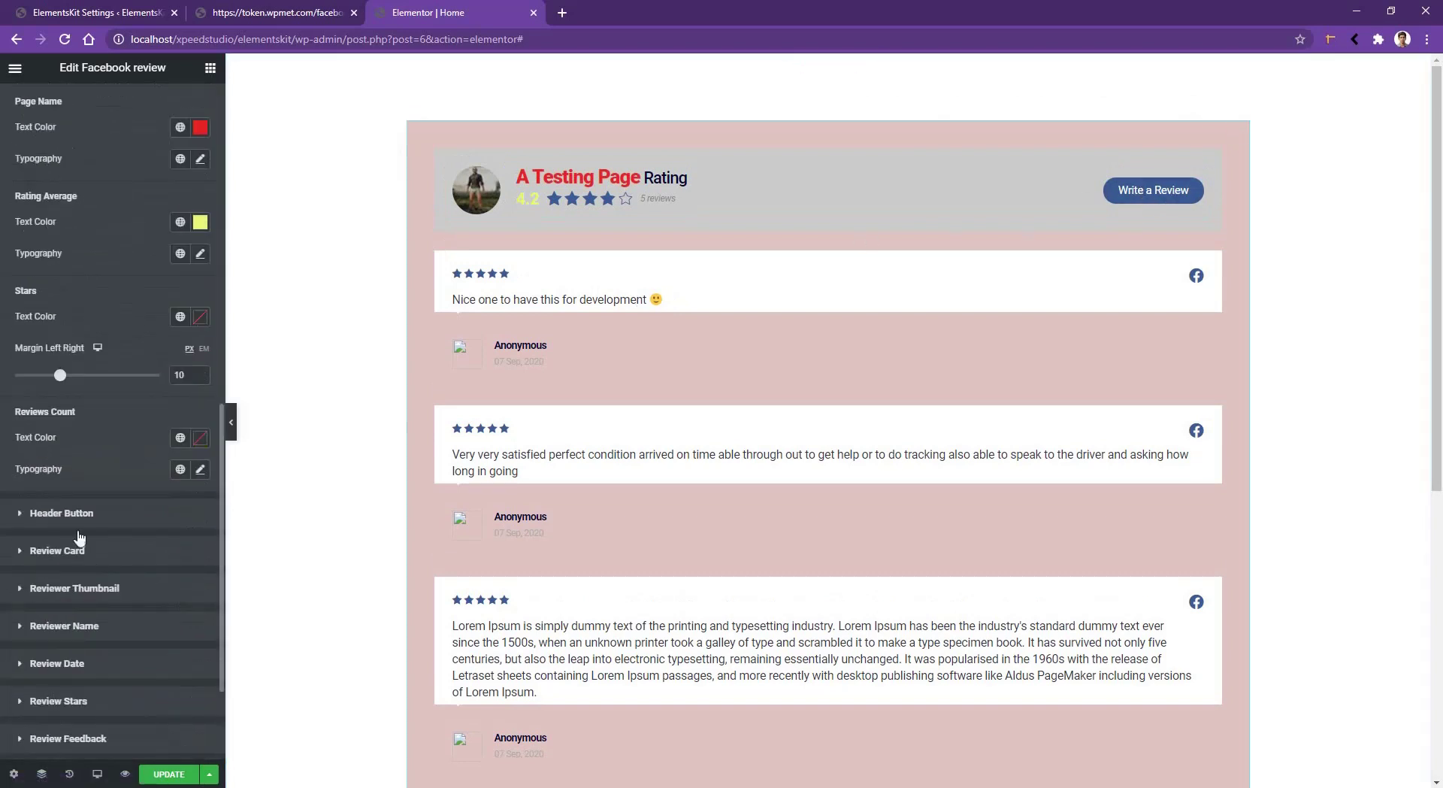
# Give the Write a Review header button a classic red background (#EA1414)
pyautogui.click(35, 516)
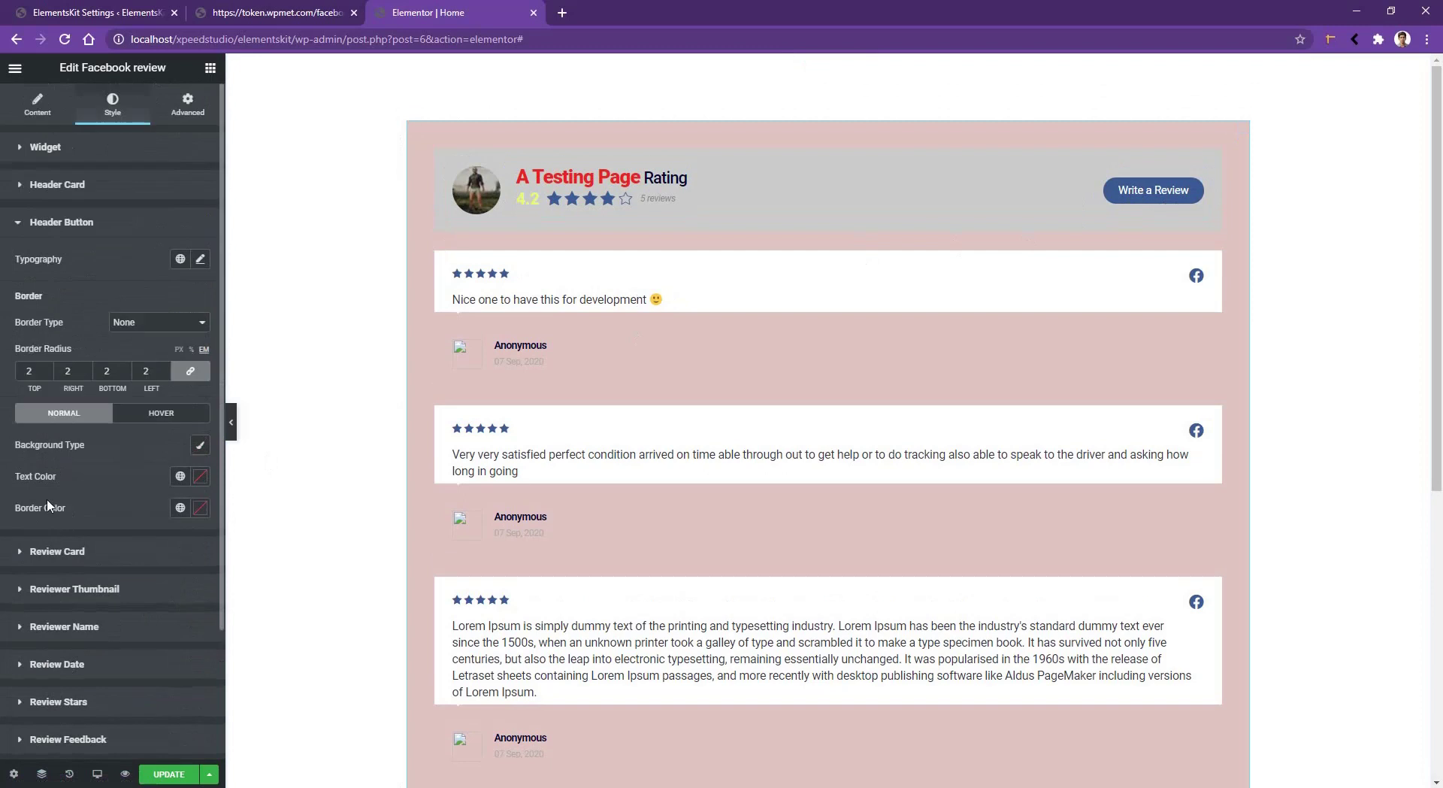
pyautogui.click(201, 447)
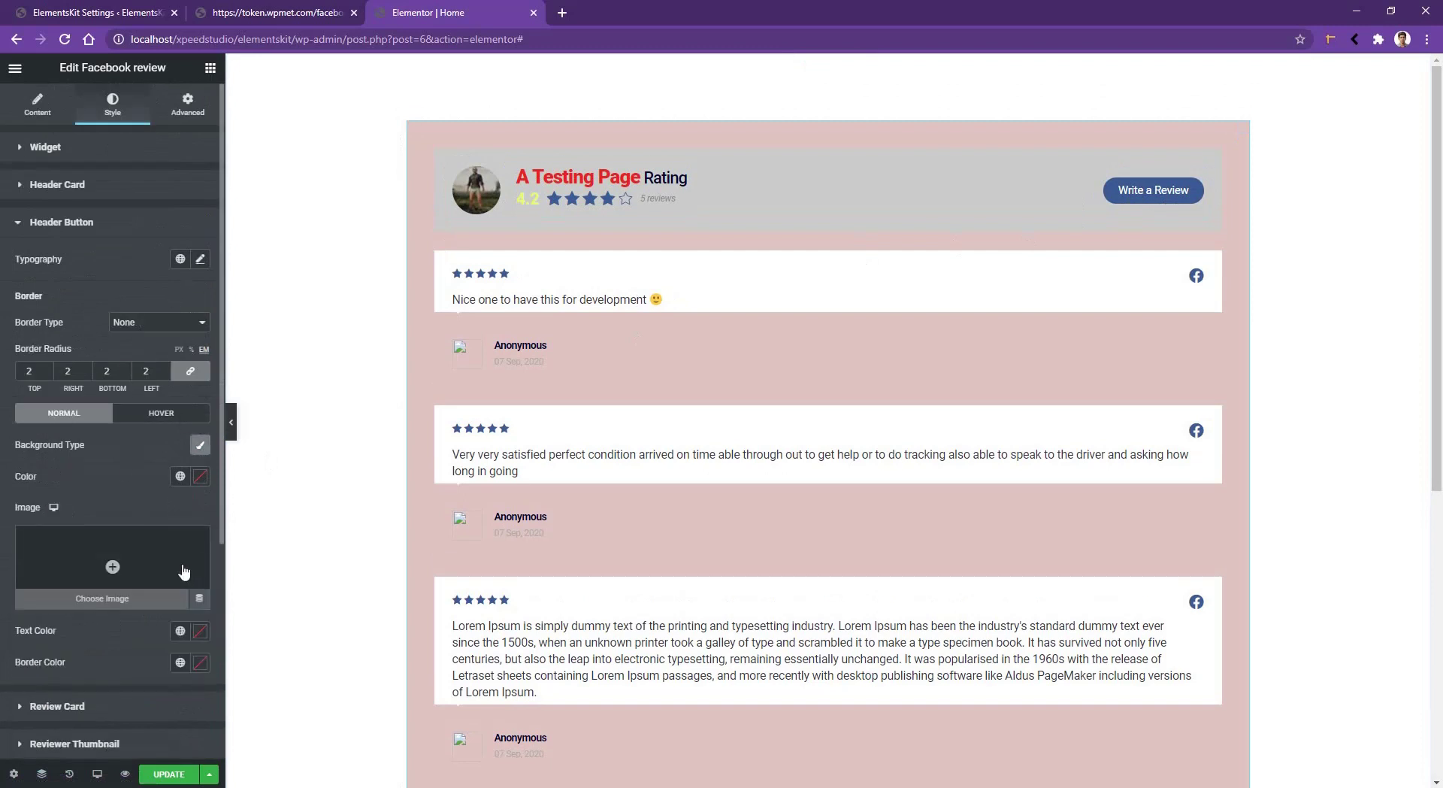
pyautogui.click(199, 476)
pyautogui.click(184, 541)
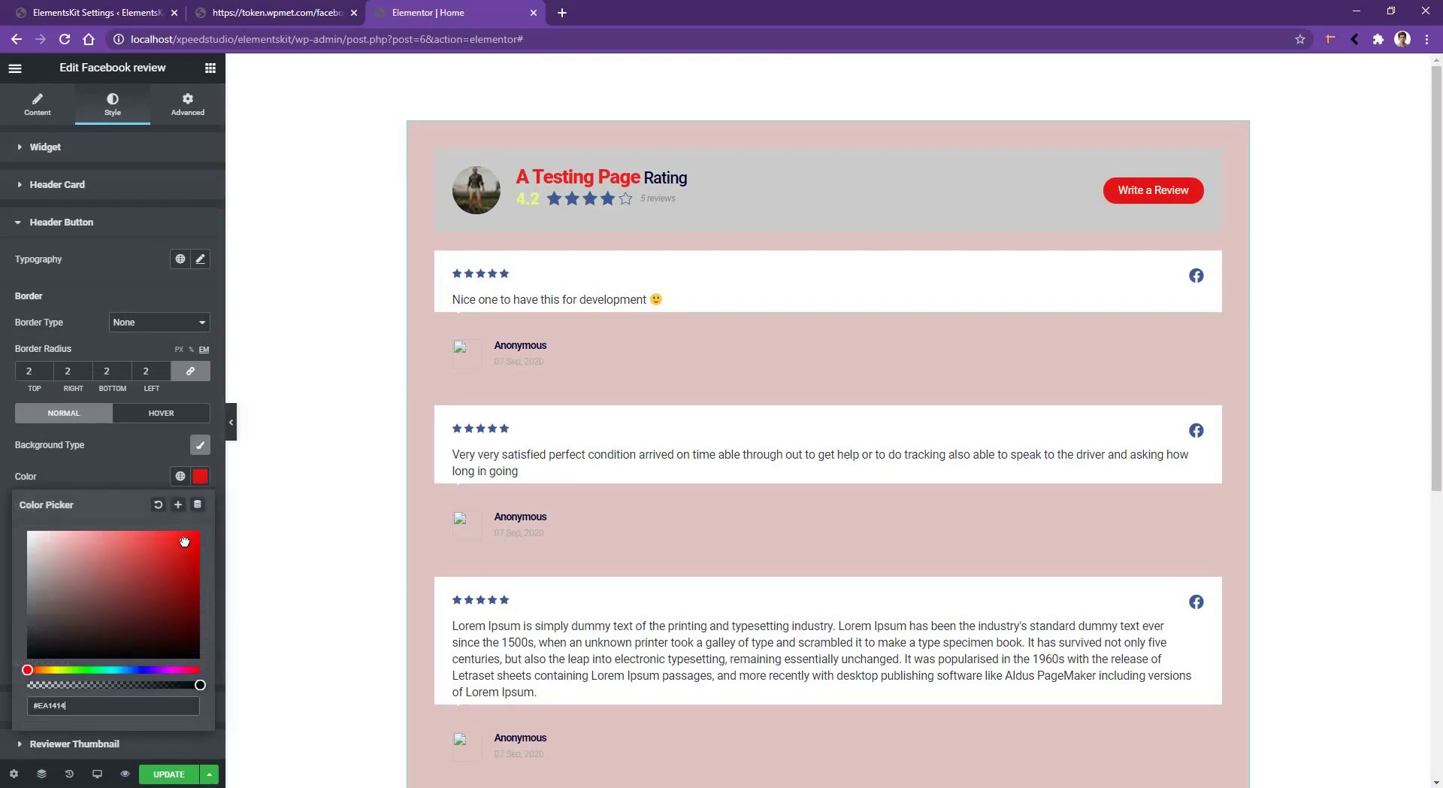
pyautogui.click(125, 469)
pyautogui.scroll(-4, 121, 417)
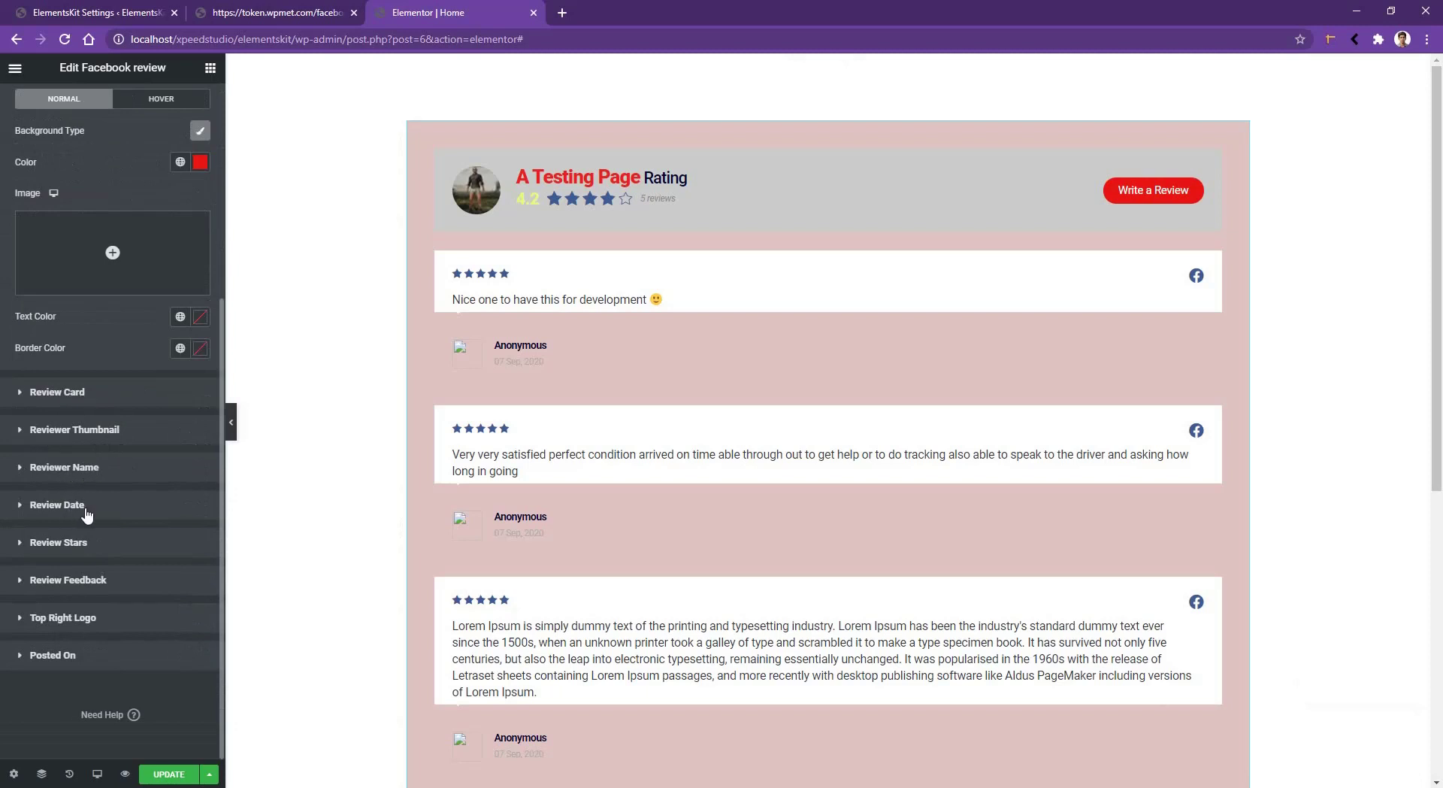
# Expand the Review Card style settings to inspect them, then collapse them again
pyautogui.click(95, 397)
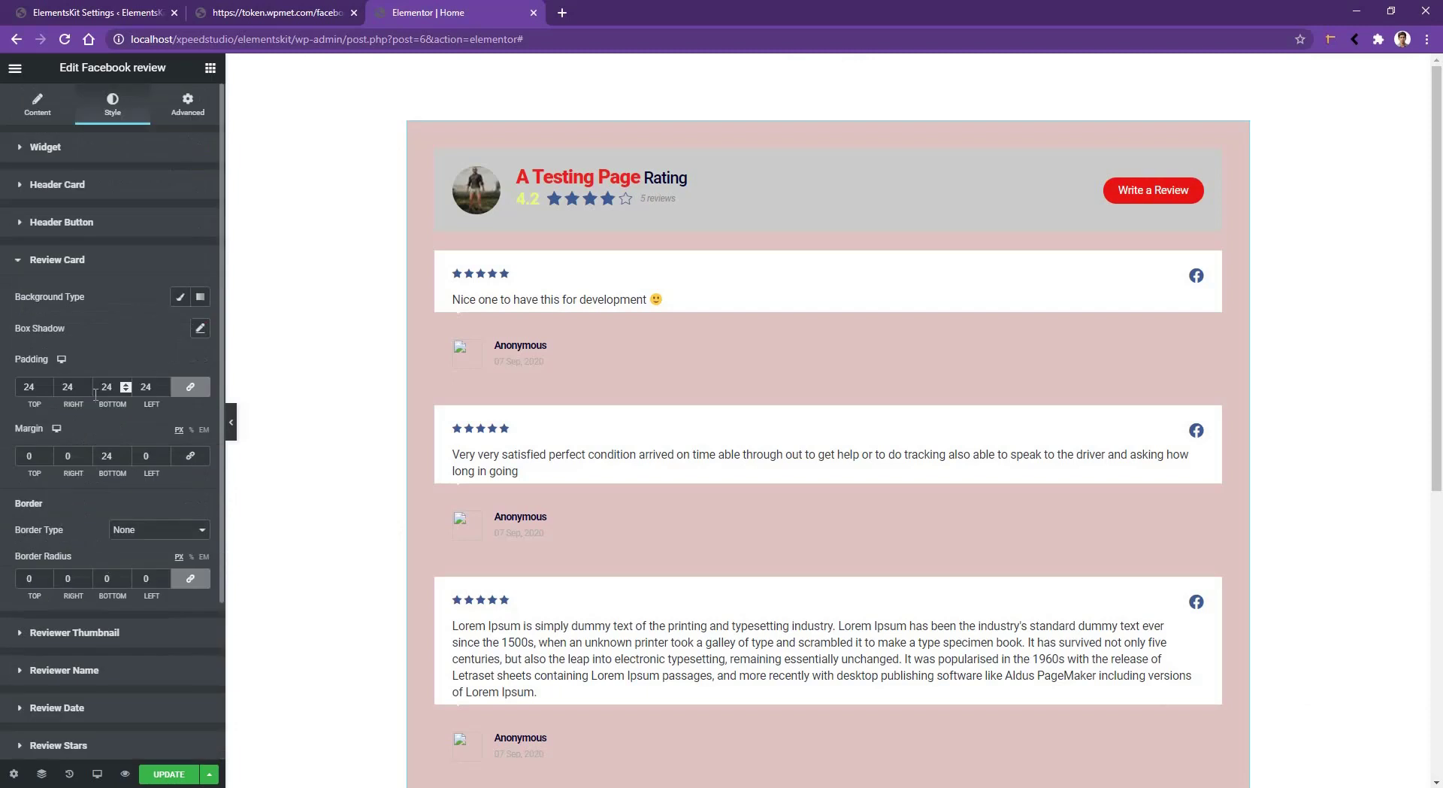
pyautogui.scroll(-1, 63, 448)
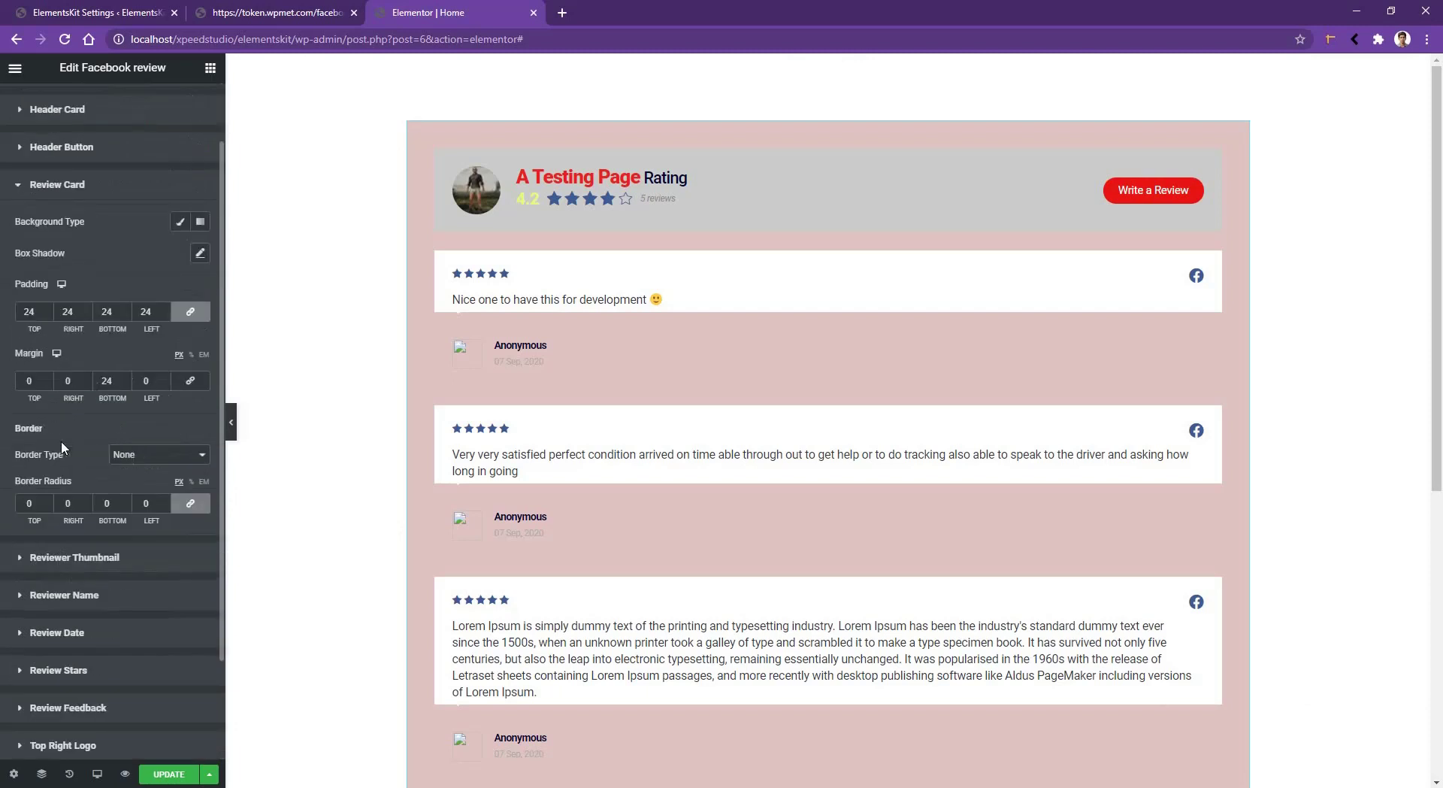
pyautogui.click(57, 184)
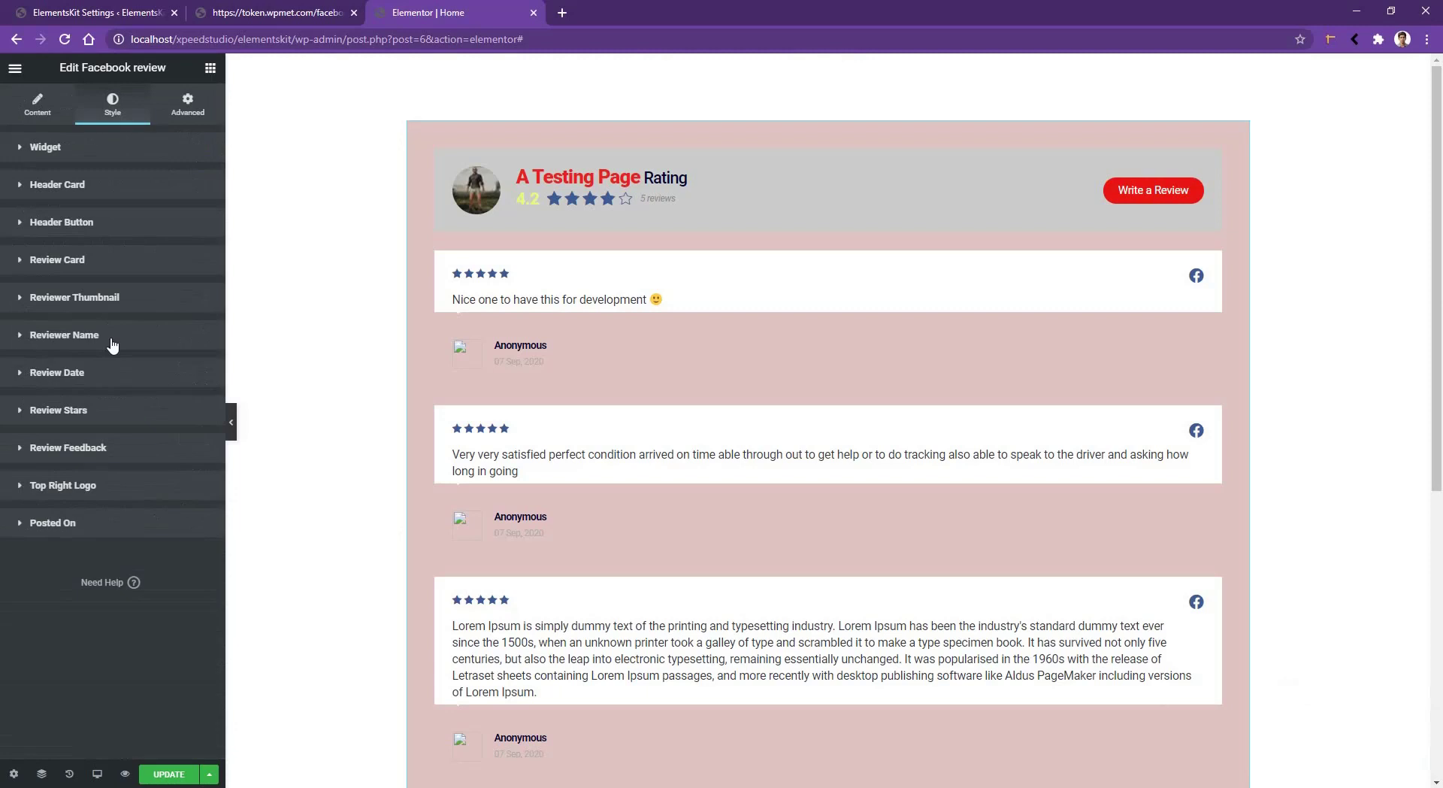
# Set the Review Feedback text colour to purple
pyautogui.click(91, 451)
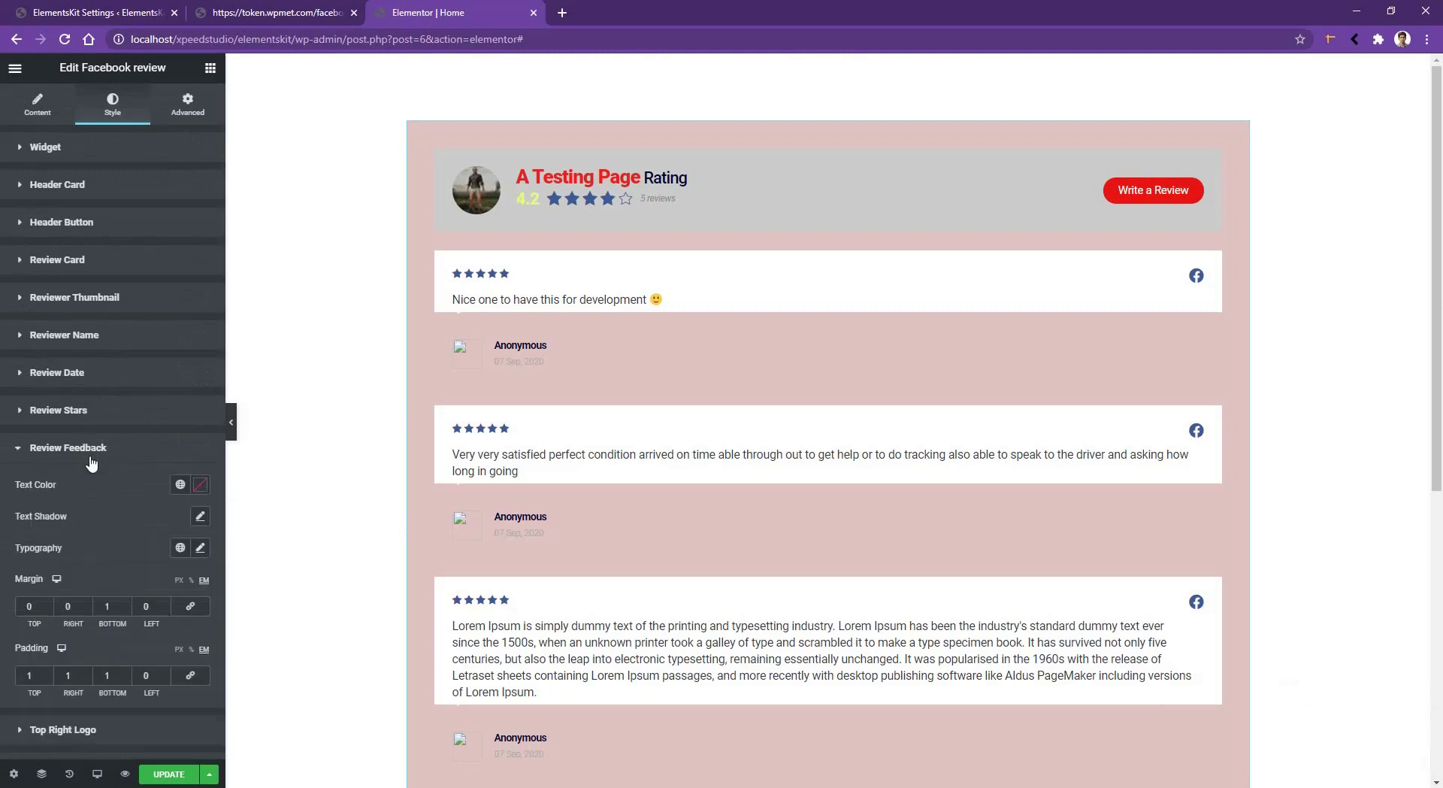
pyautogui.scroll(-2, 91, 460)
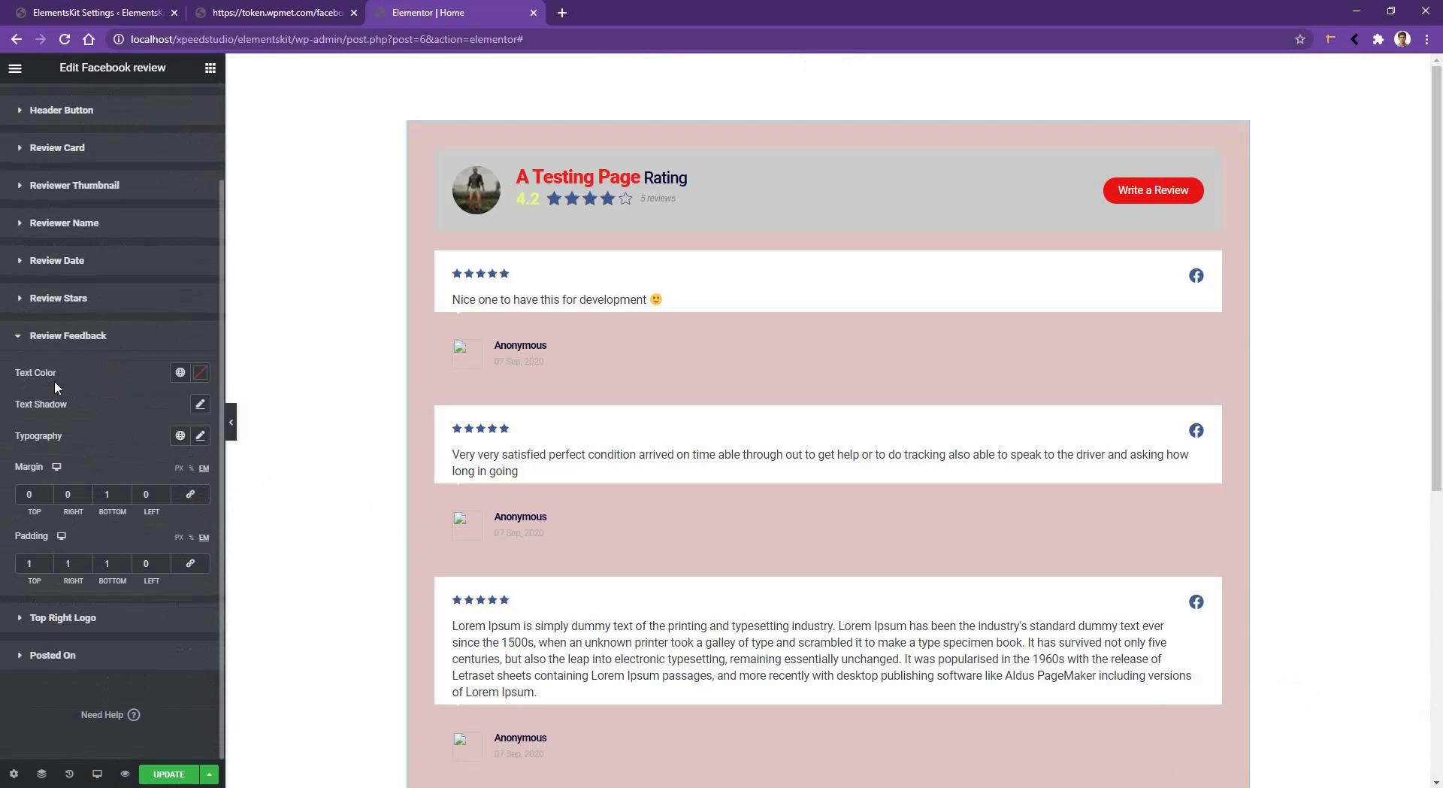
pyautogui.click(202, 373)
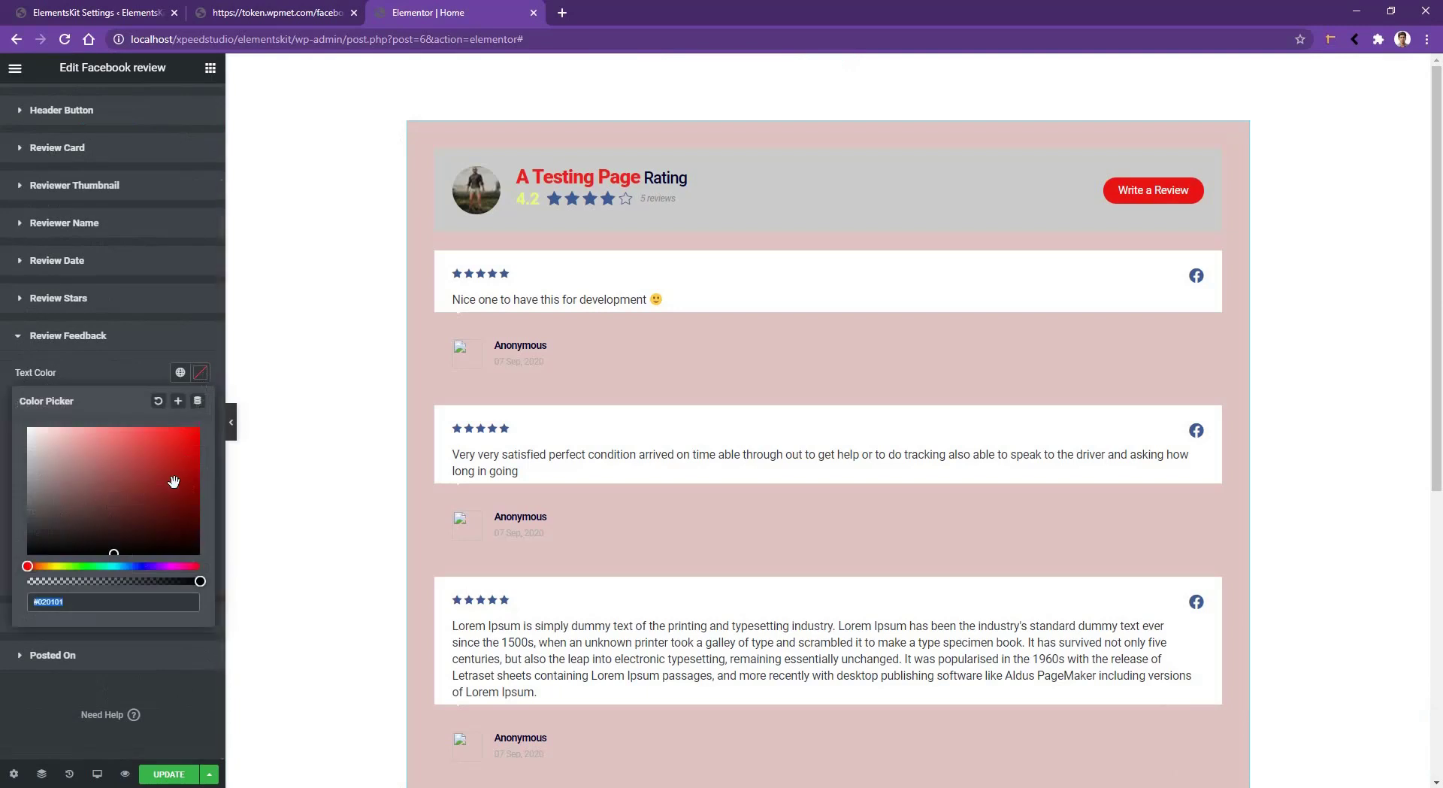
pyautogui.moveTo(136, 567); pyautogui.dragTo(144, 565)
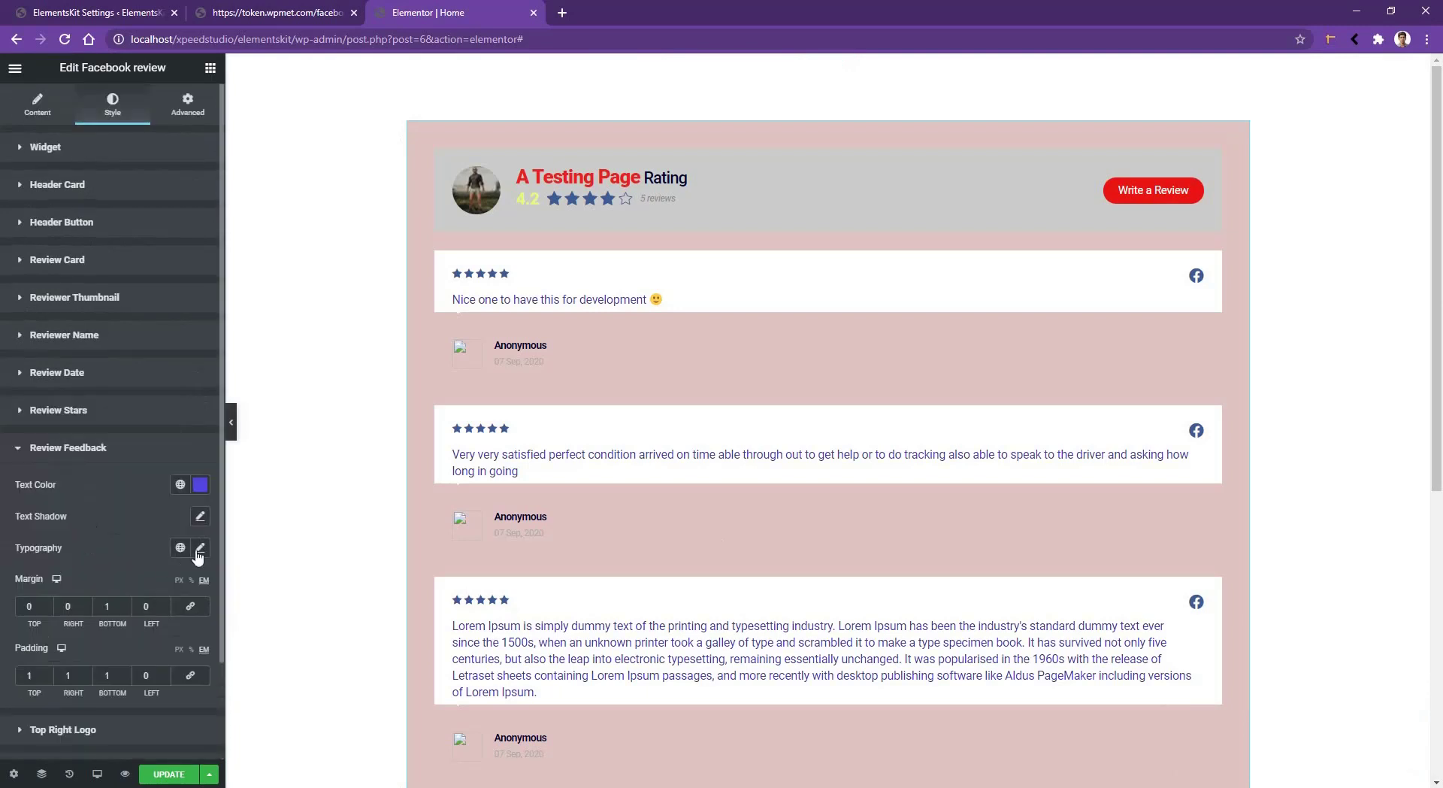
# Set the review text typography to Open Sans, size 24, line height 1.4
pyautogui.click(200, 547)
pyautogui.scroll(-2, 113, 526)
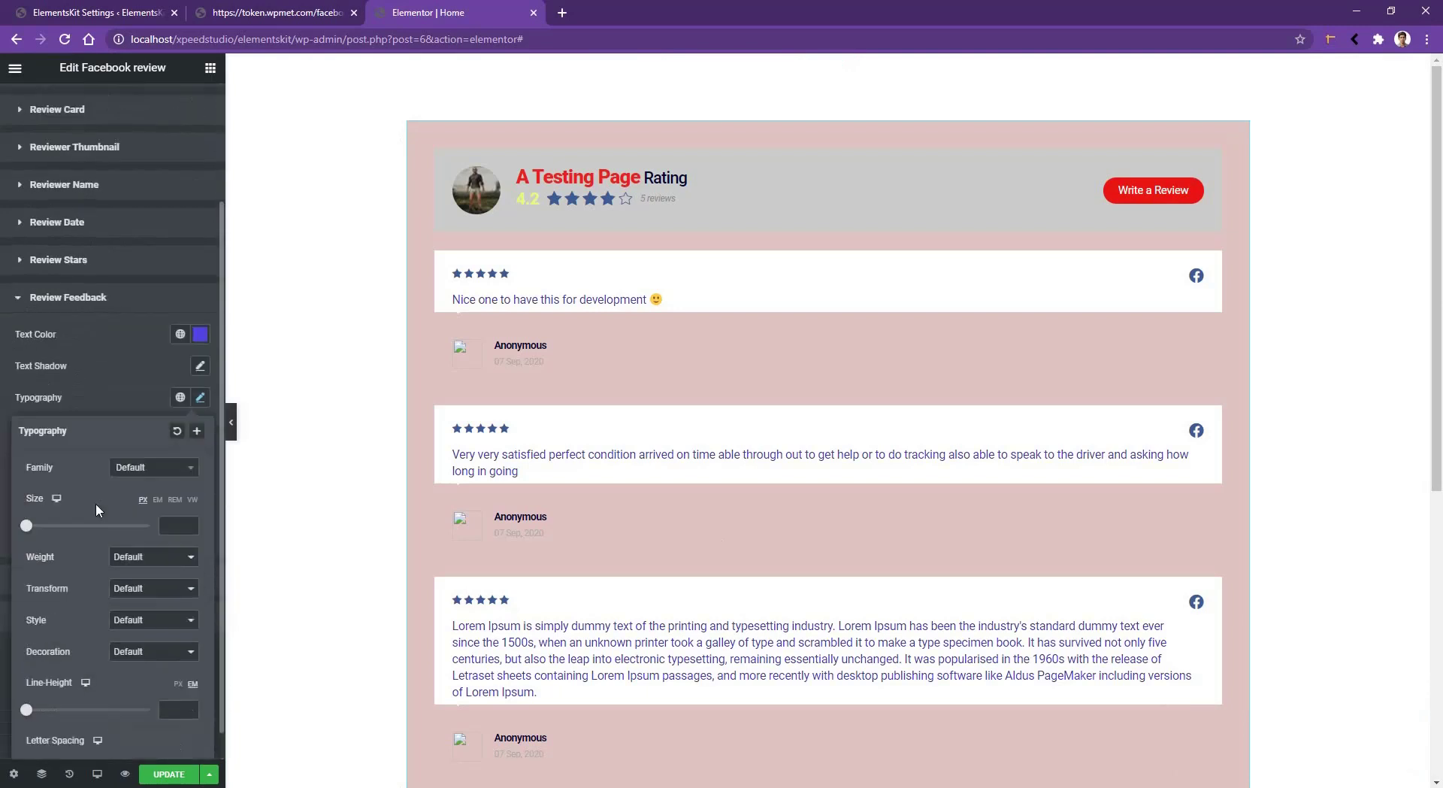
pyautogui.click(143, 475)
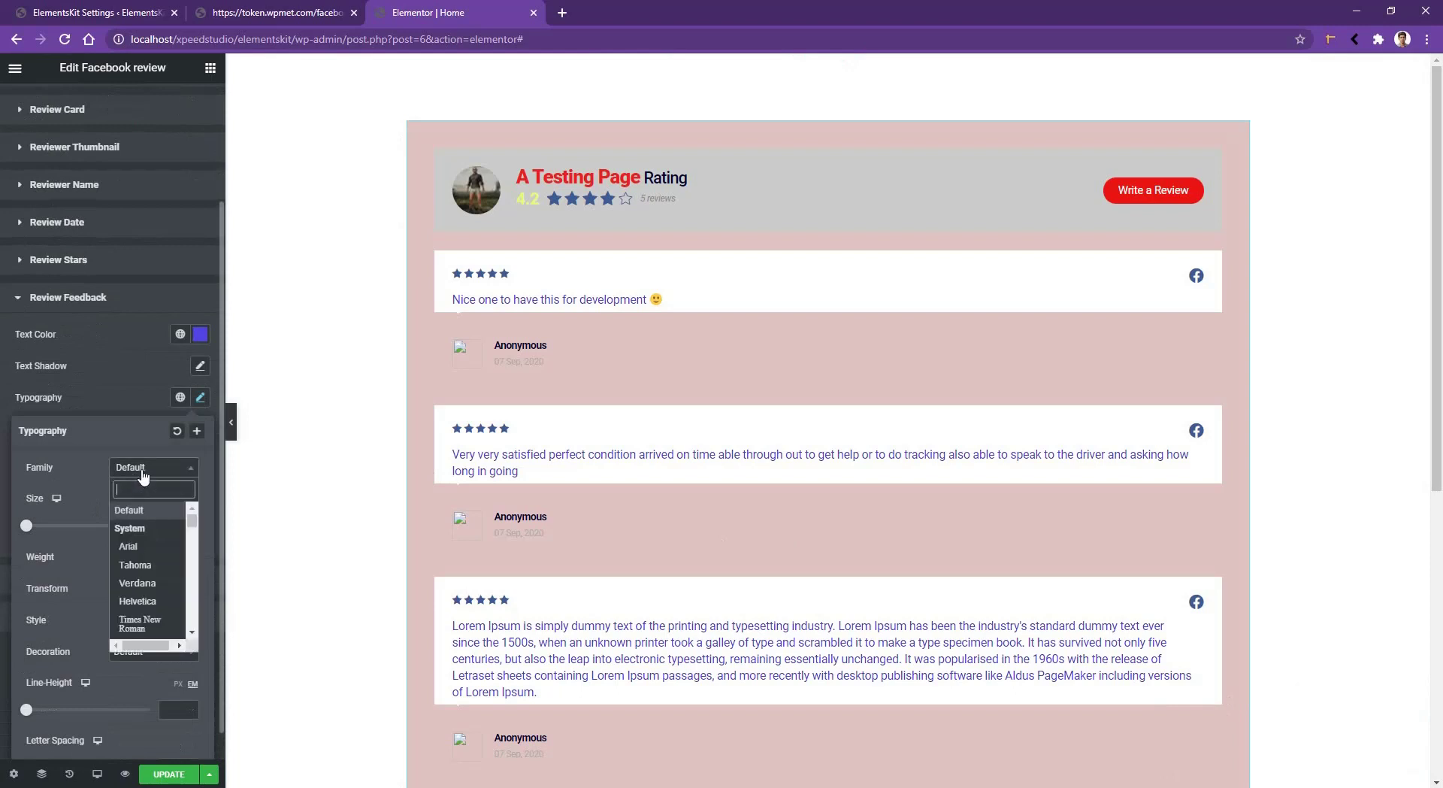
pyautogui.write('open')
pyautogui.press('Return')
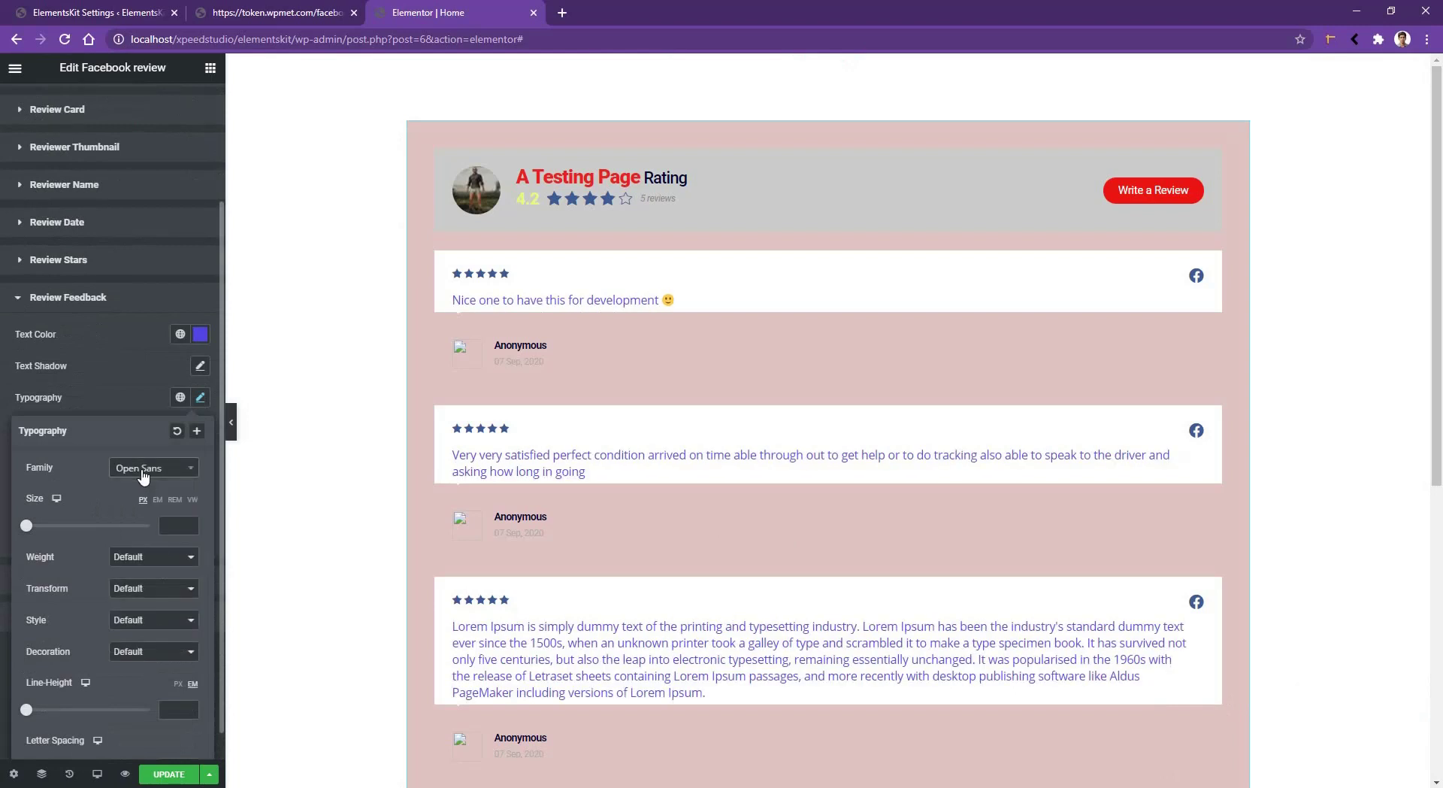
pyautogui.click(174, 528)
pyautogui.write('24')
pyautogui.scroll(-1, 120, 602)
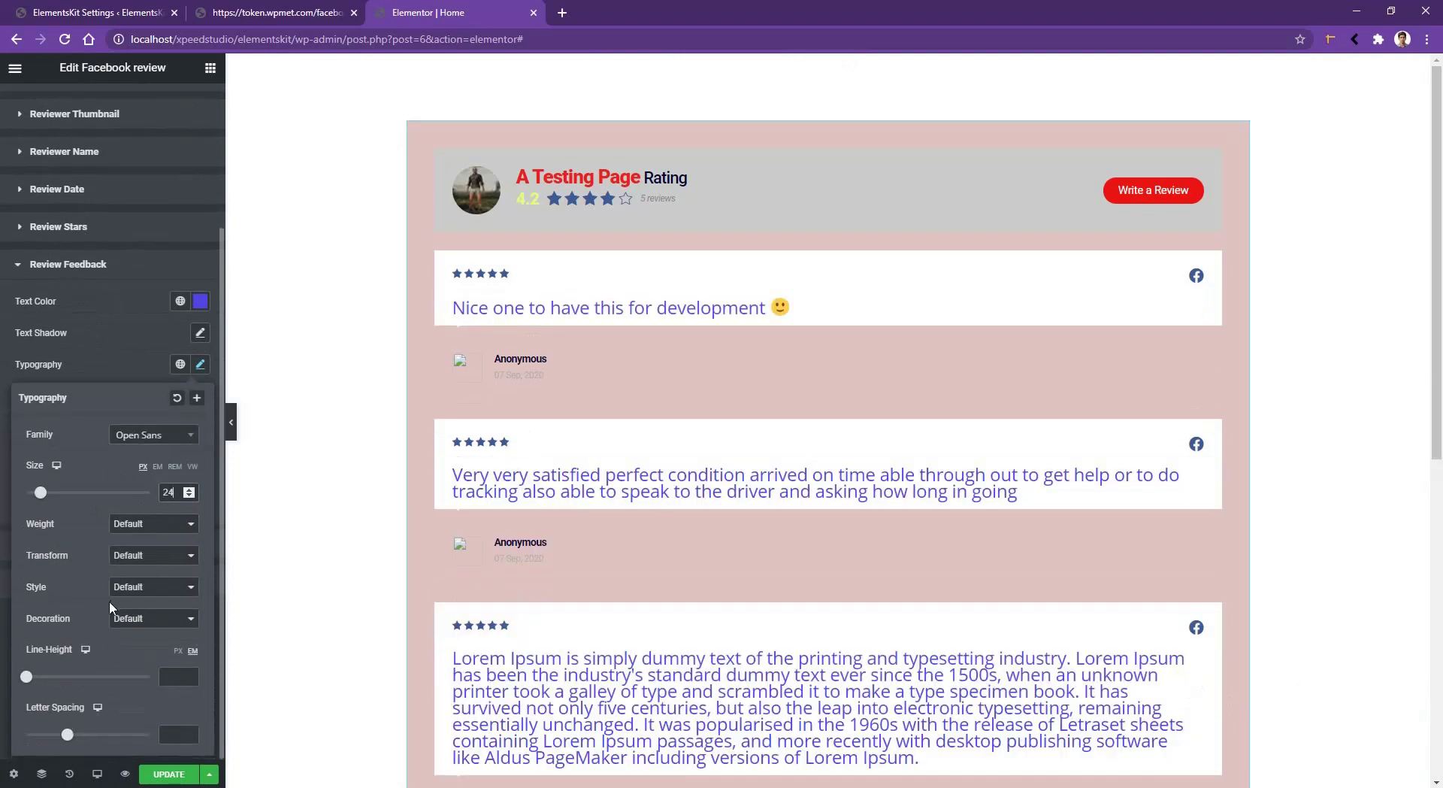
pyautogui.click(33, 676)
pyautogui.moveTo(33, 677)
pyautogui.mouseDown()
pyautogui.moveTo(56, 677)
pyautogui.moveTo(42, 677)
pyautogui.mouseUp()
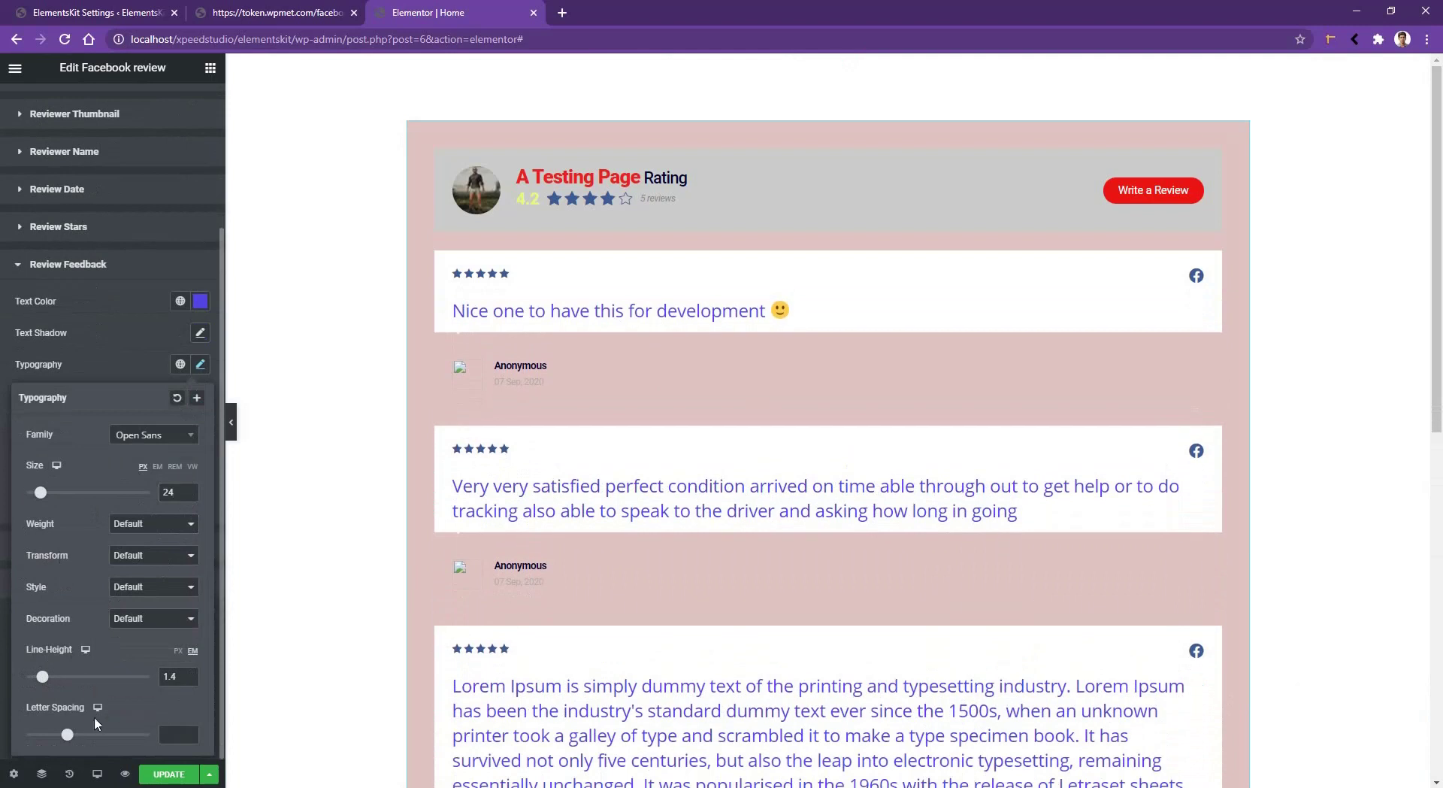
pyautogui.click(89, 264)
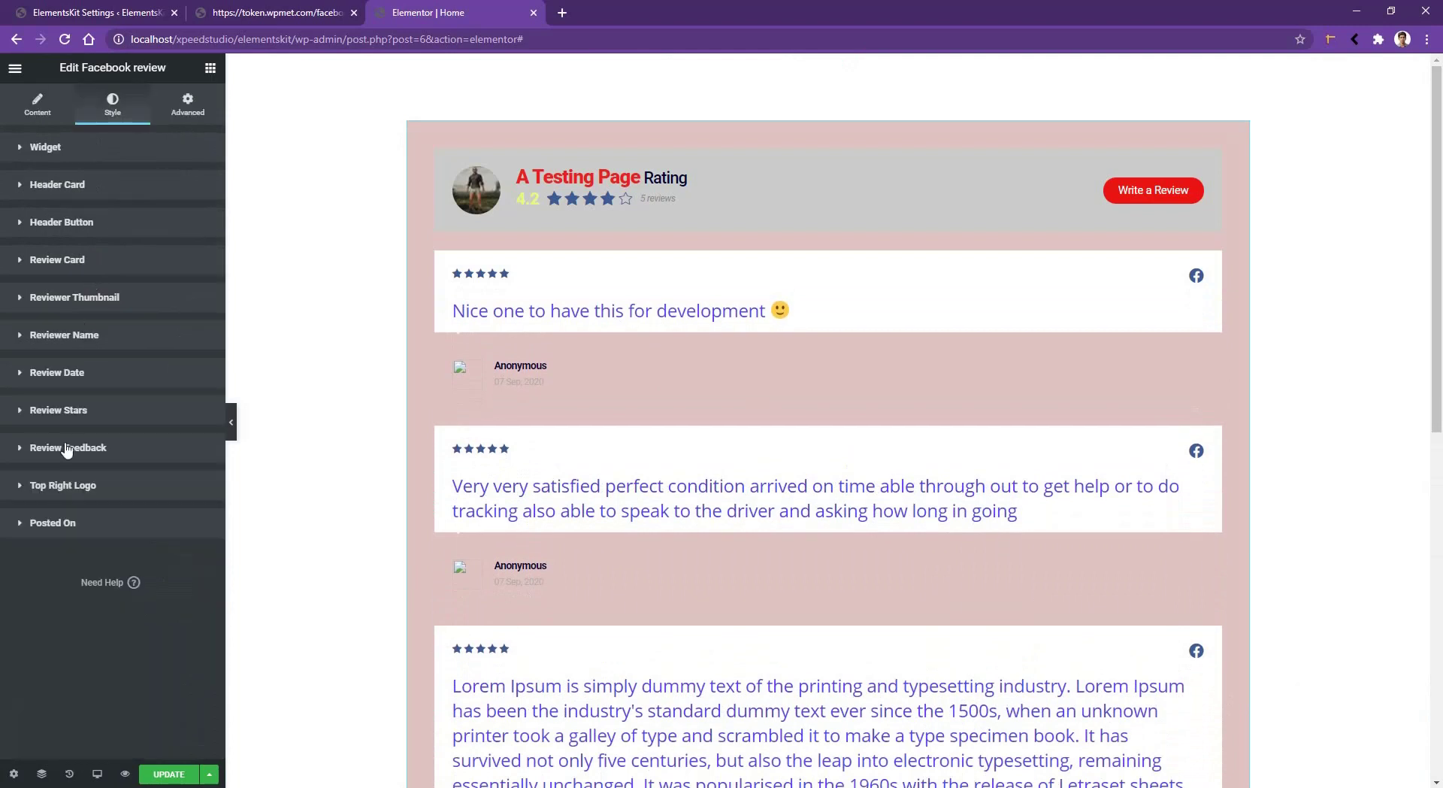
# Increase the top-right Facebook logo size on the review cards from 20 to 36
pyautogui.click(71, 487)
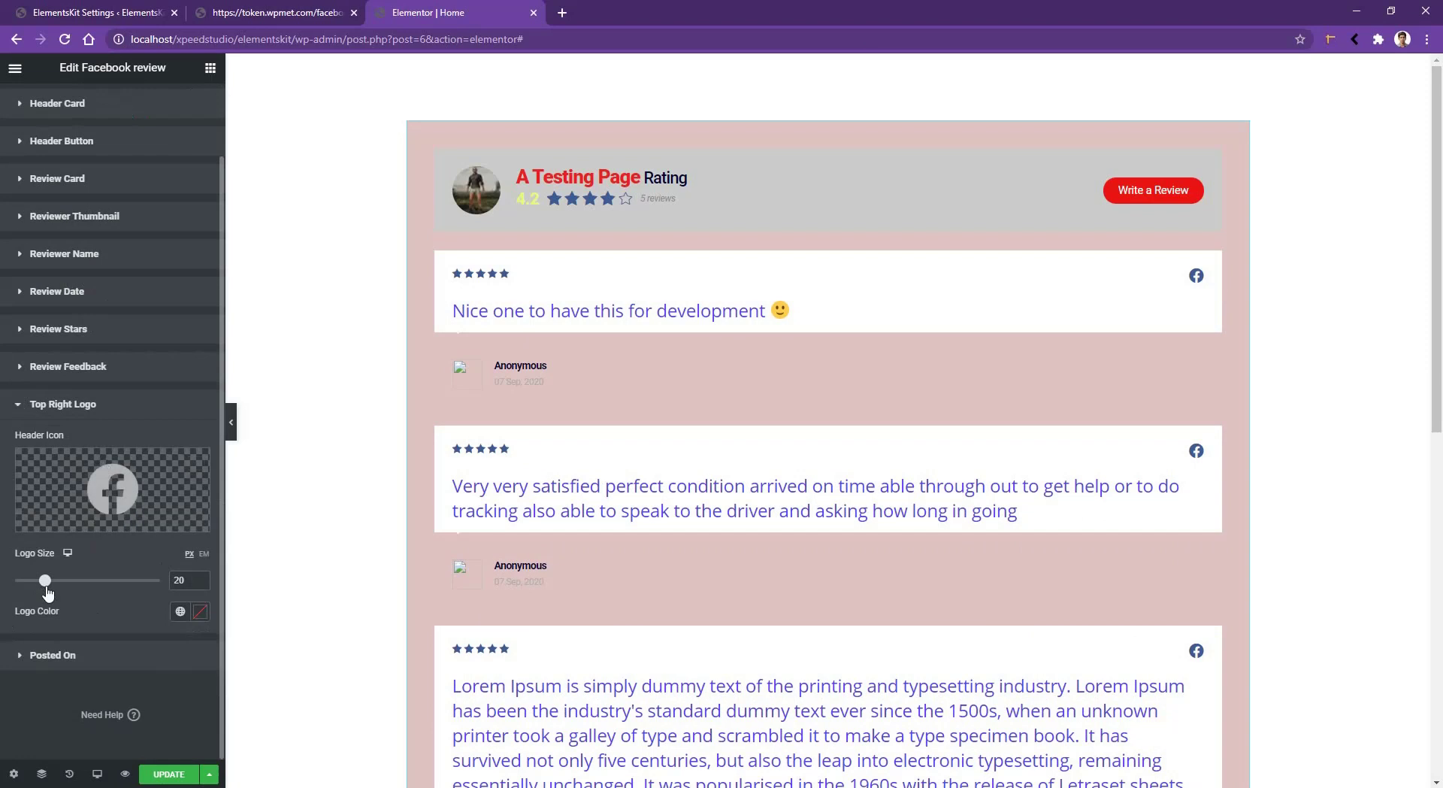
pyautogui.moveTo(45, 582); pyautogui.dragTo(75, 576)
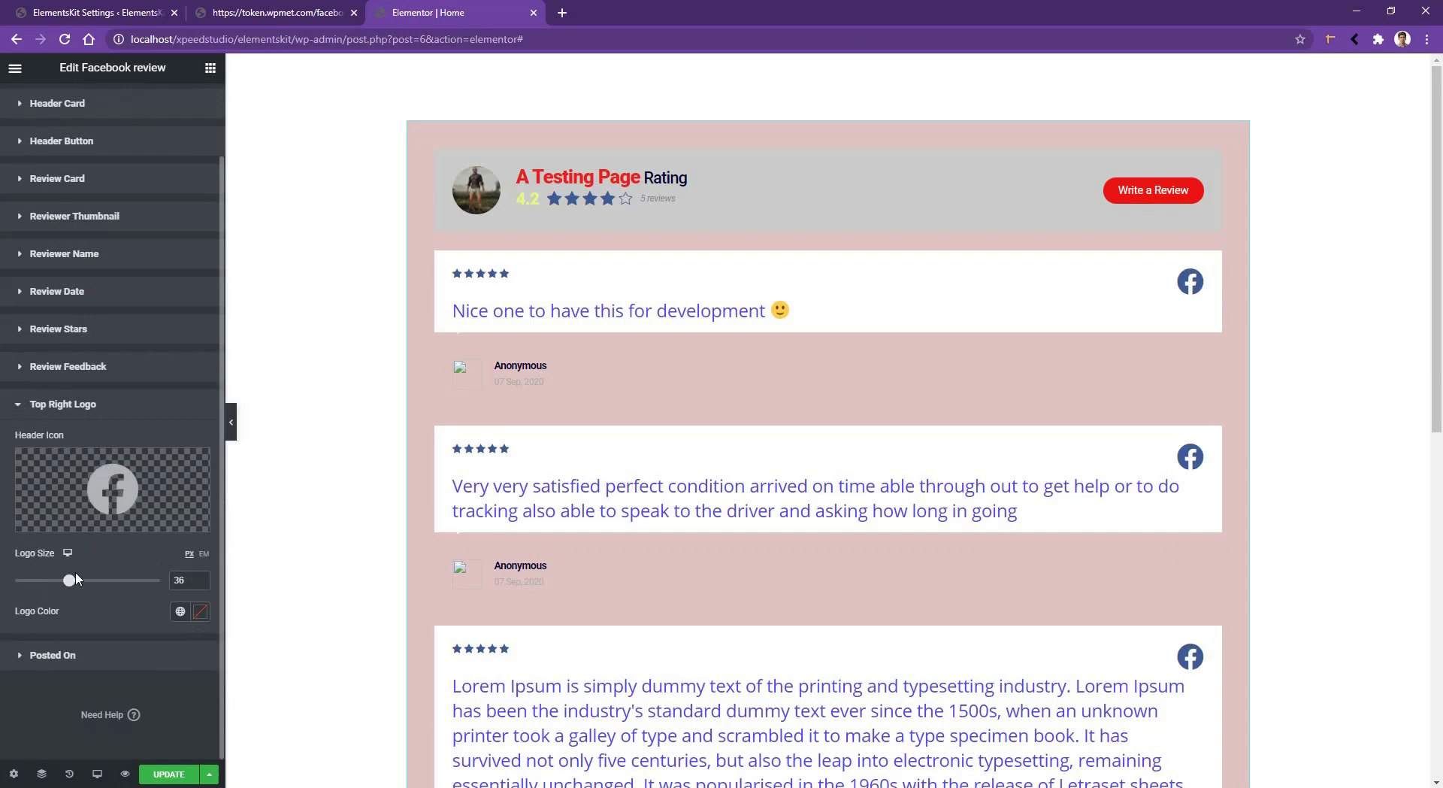